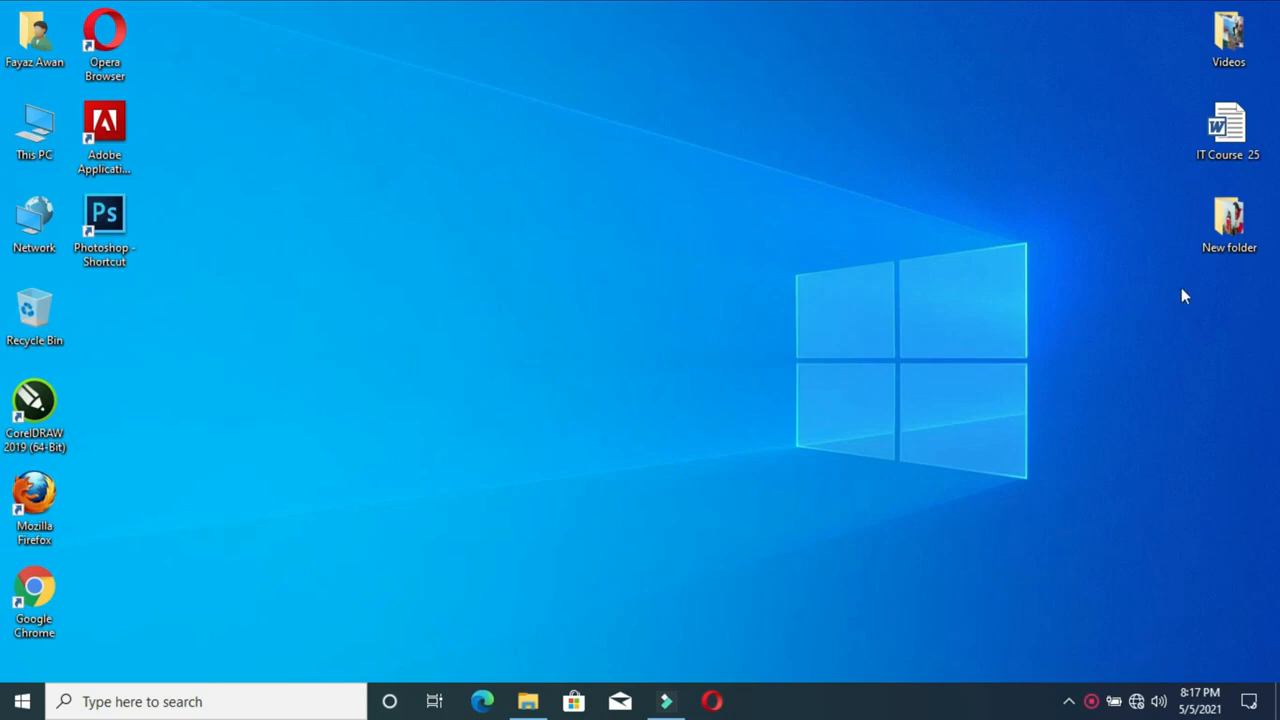
Open Computer Management through the Manage command on This PC
right_click(37, 122)
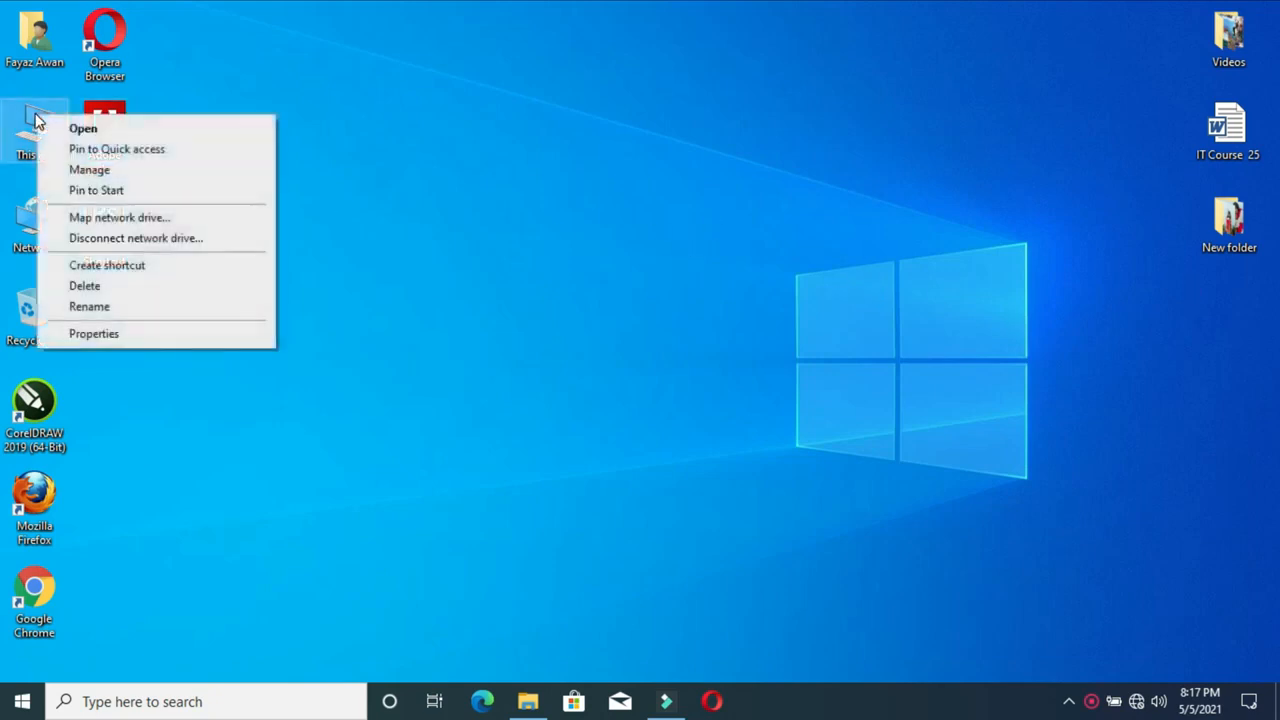
click(90, 171)
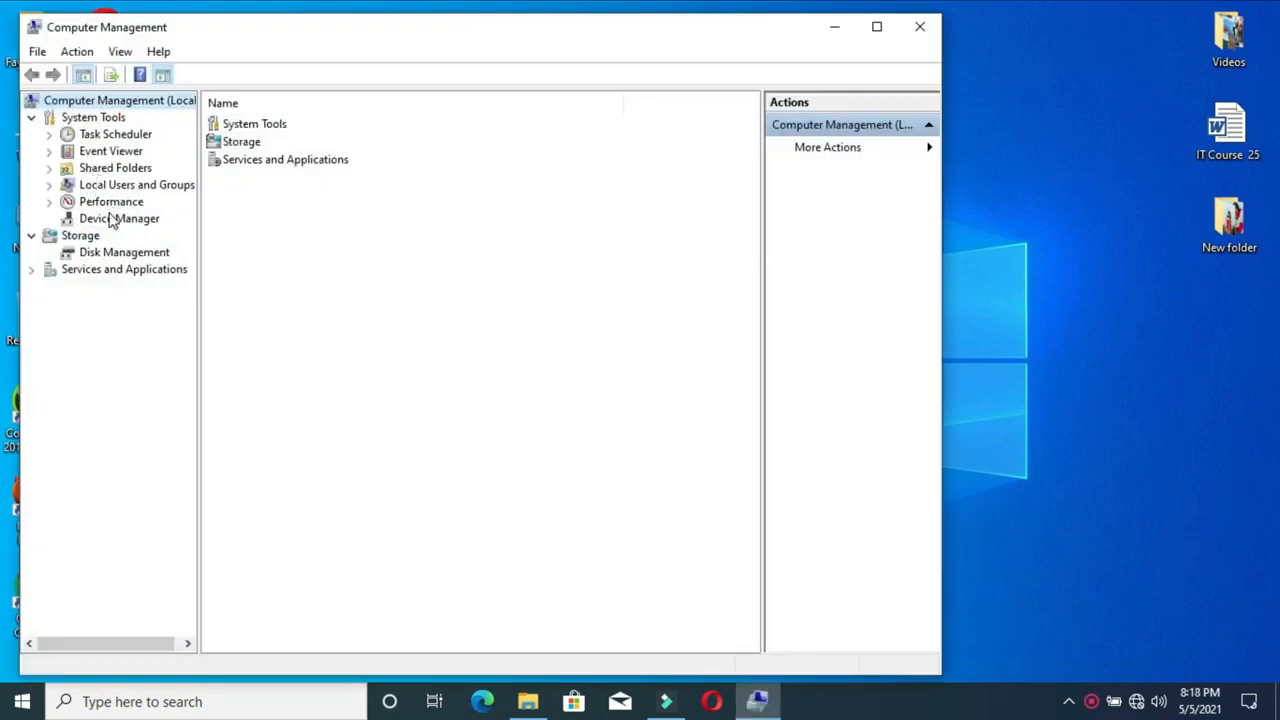
List the local users, select Administrator and Guest, then close Computer Management
click(117, 190)
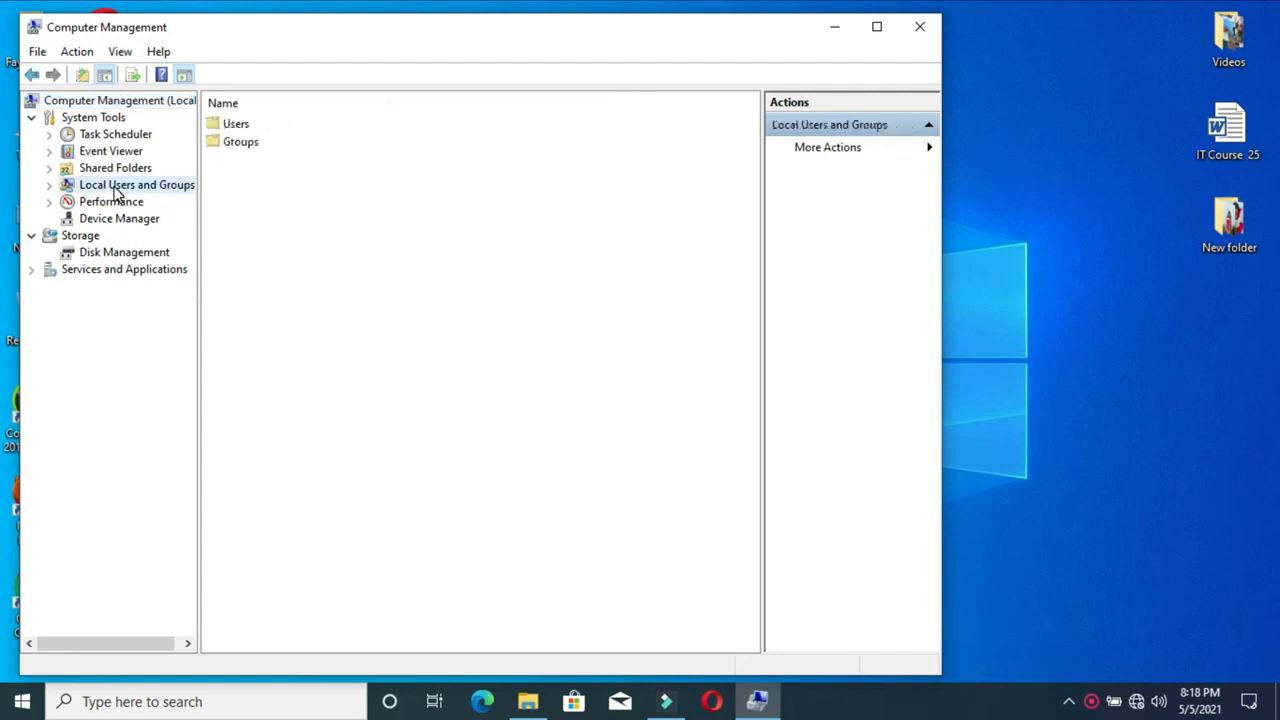
double_click(225, 124)
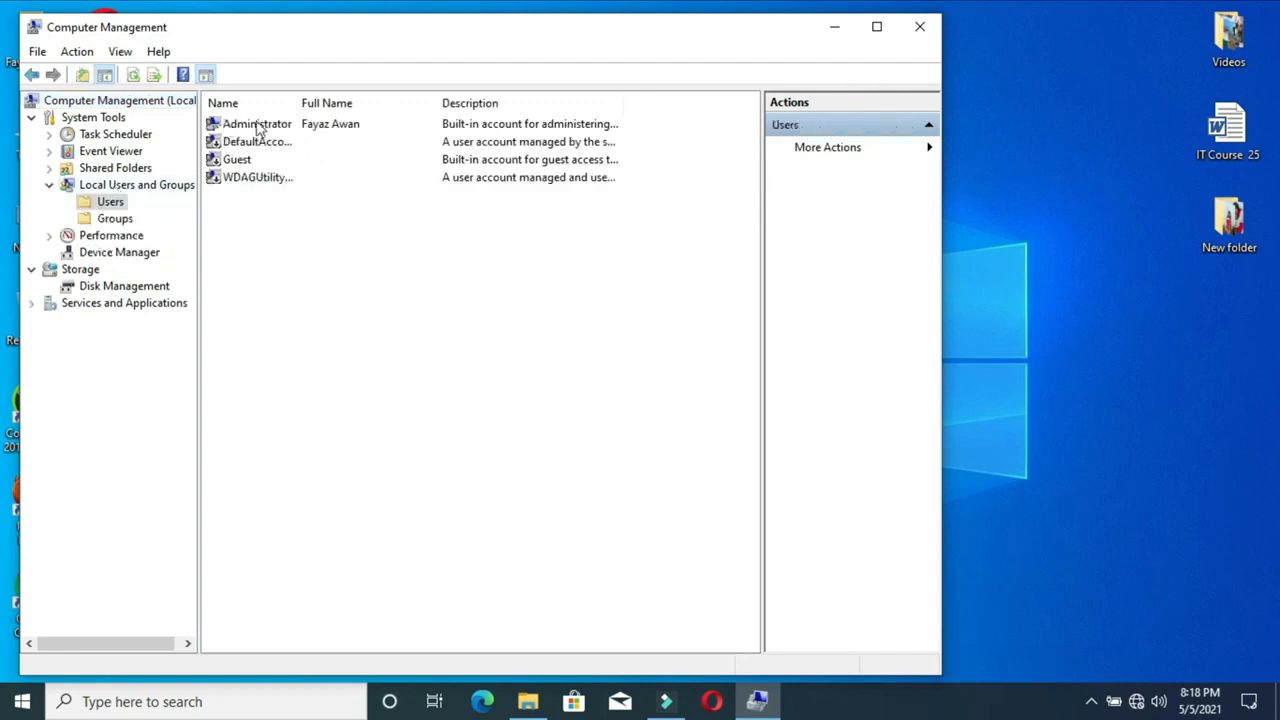
click(248, 131)
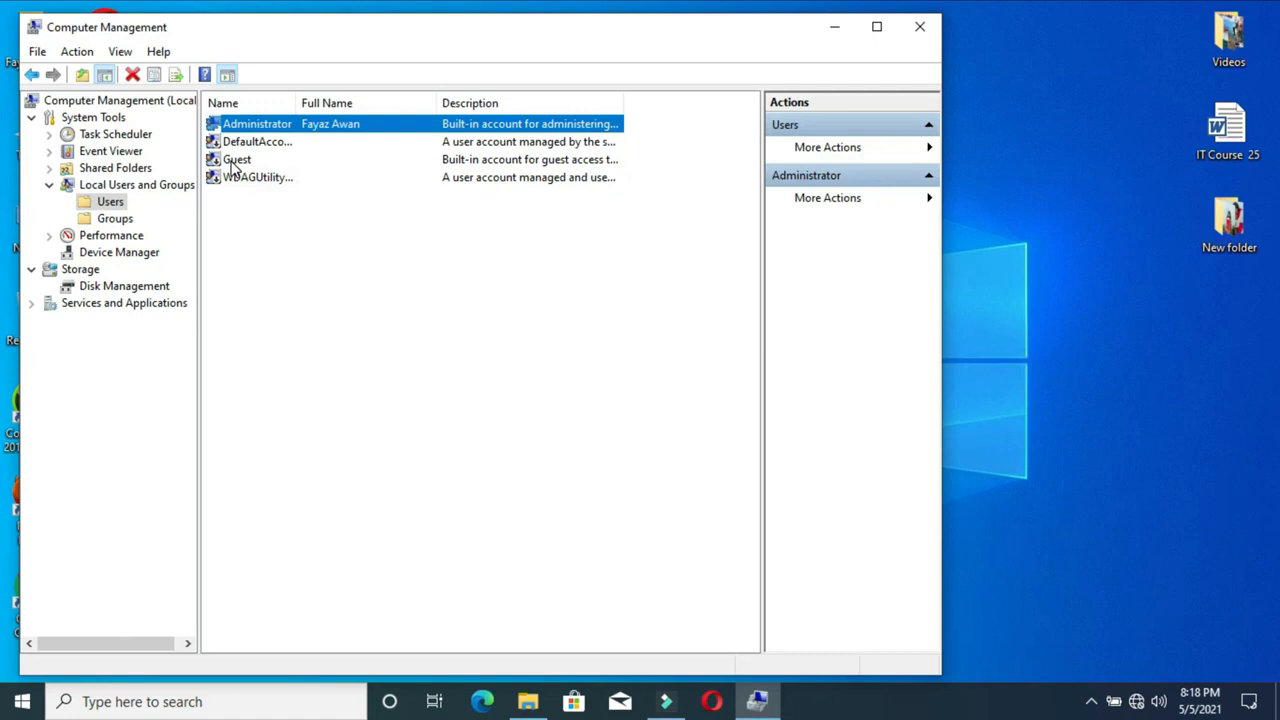
click(233, 166)
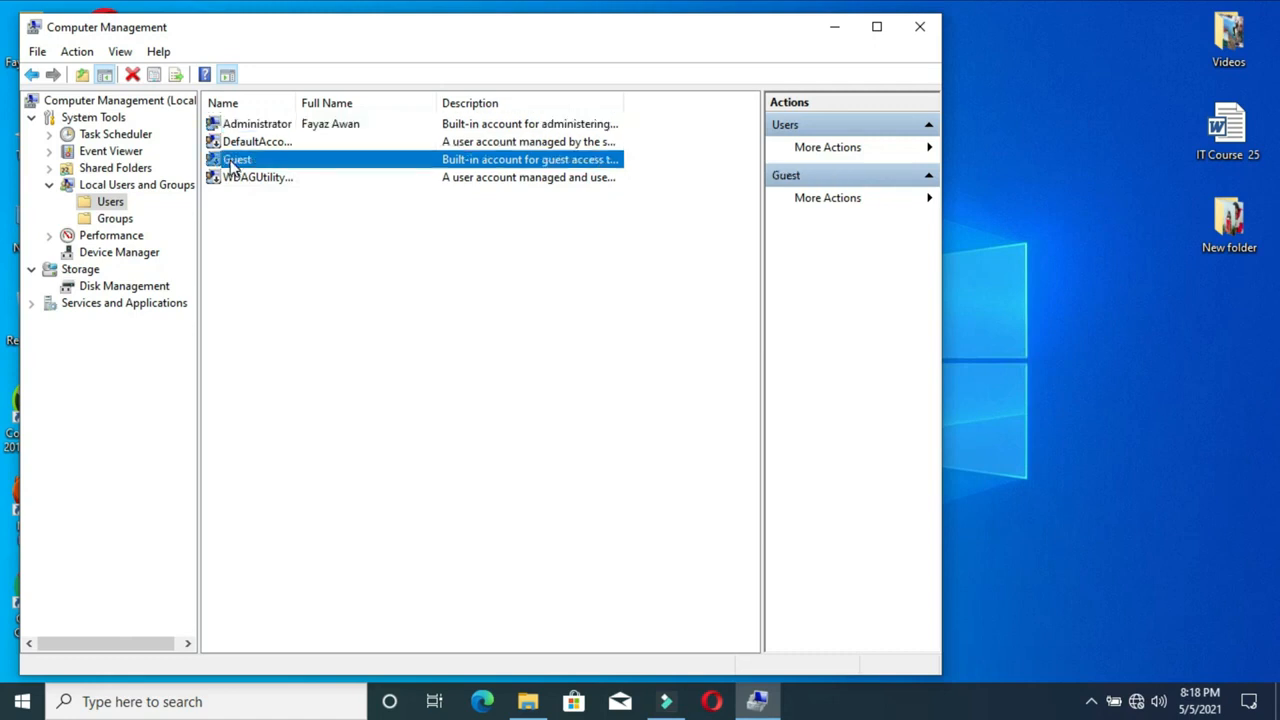
click(921, 30)
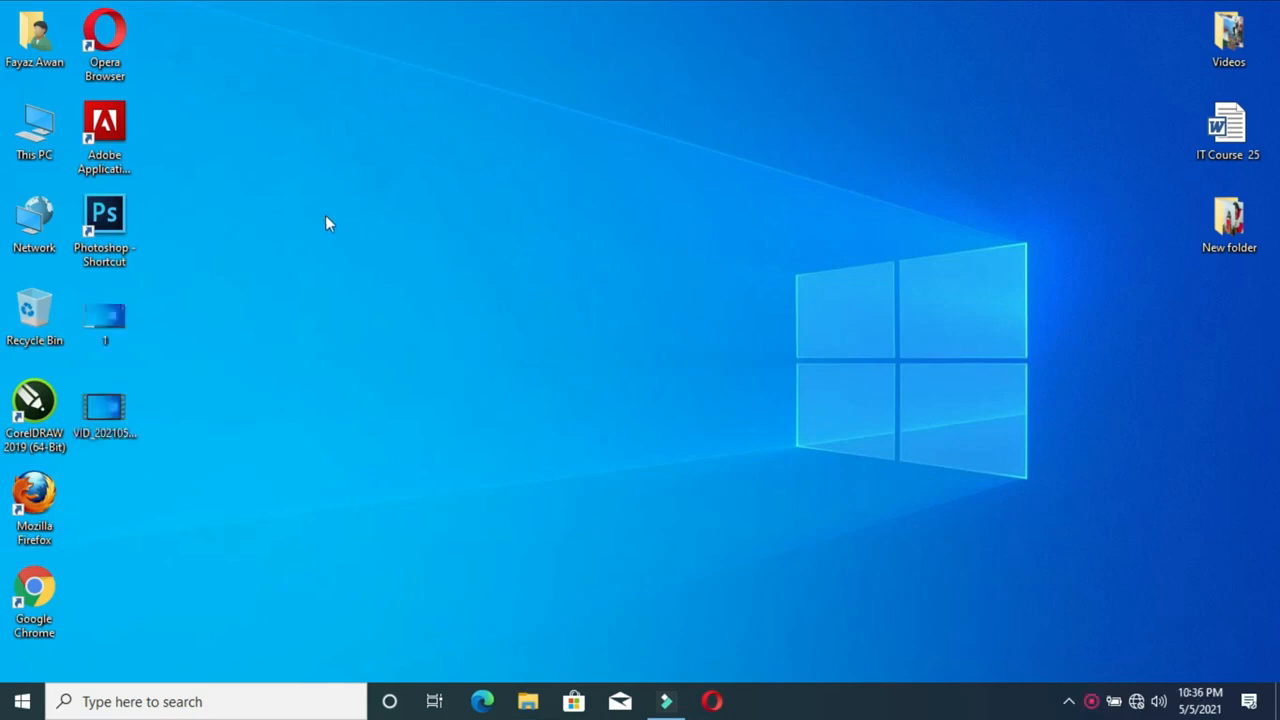
Reopen Computer Management to list local users, close it, and bring up Windows Search
right_click(30, 123)
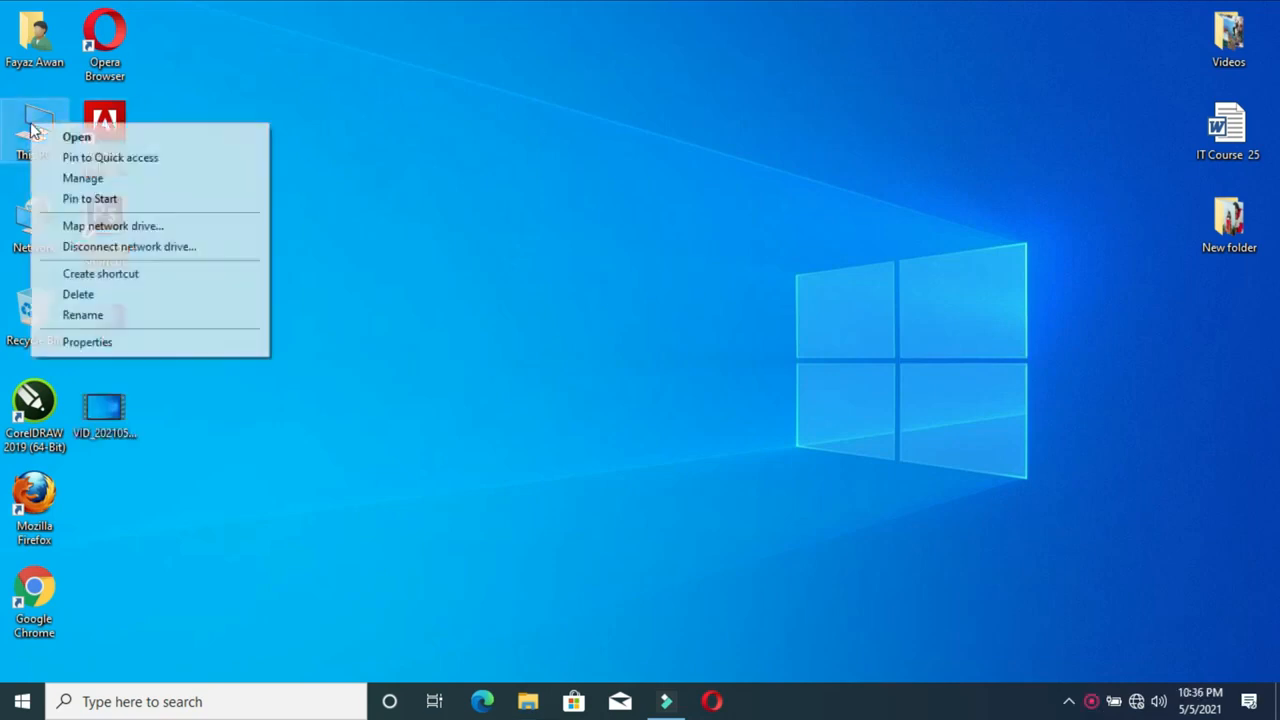
click(90, 180)
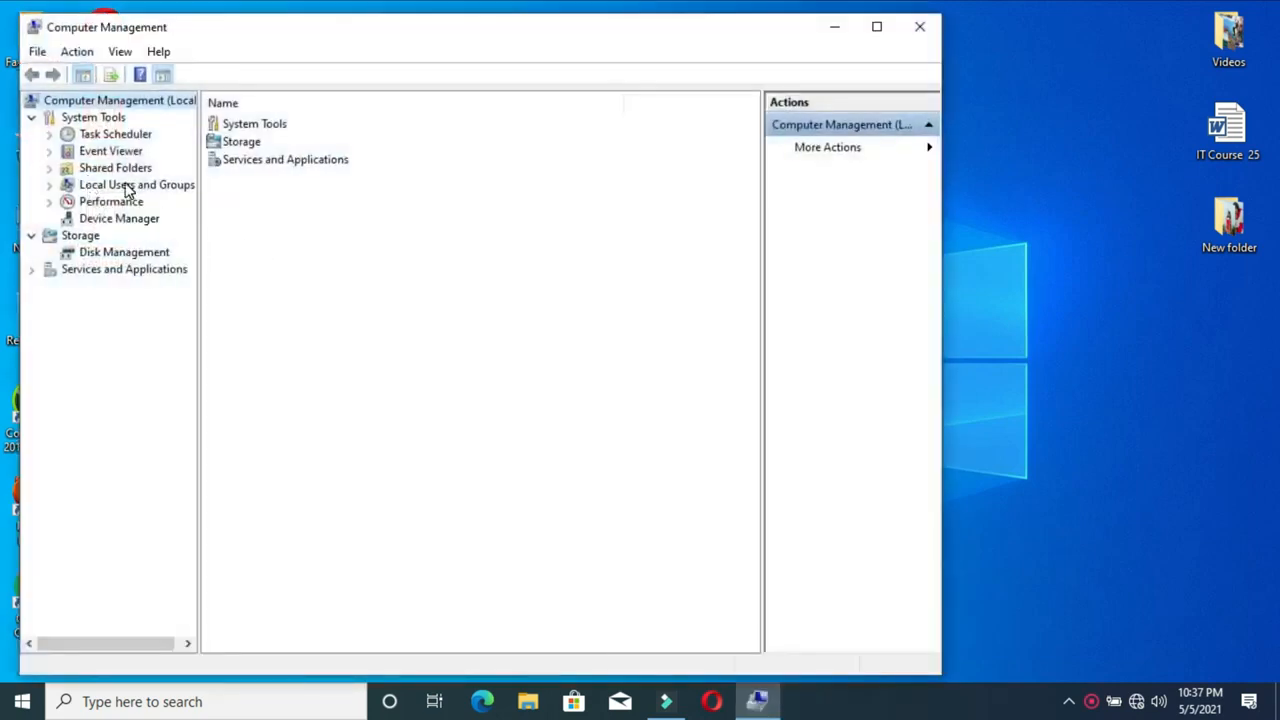
double_click(128, 187)
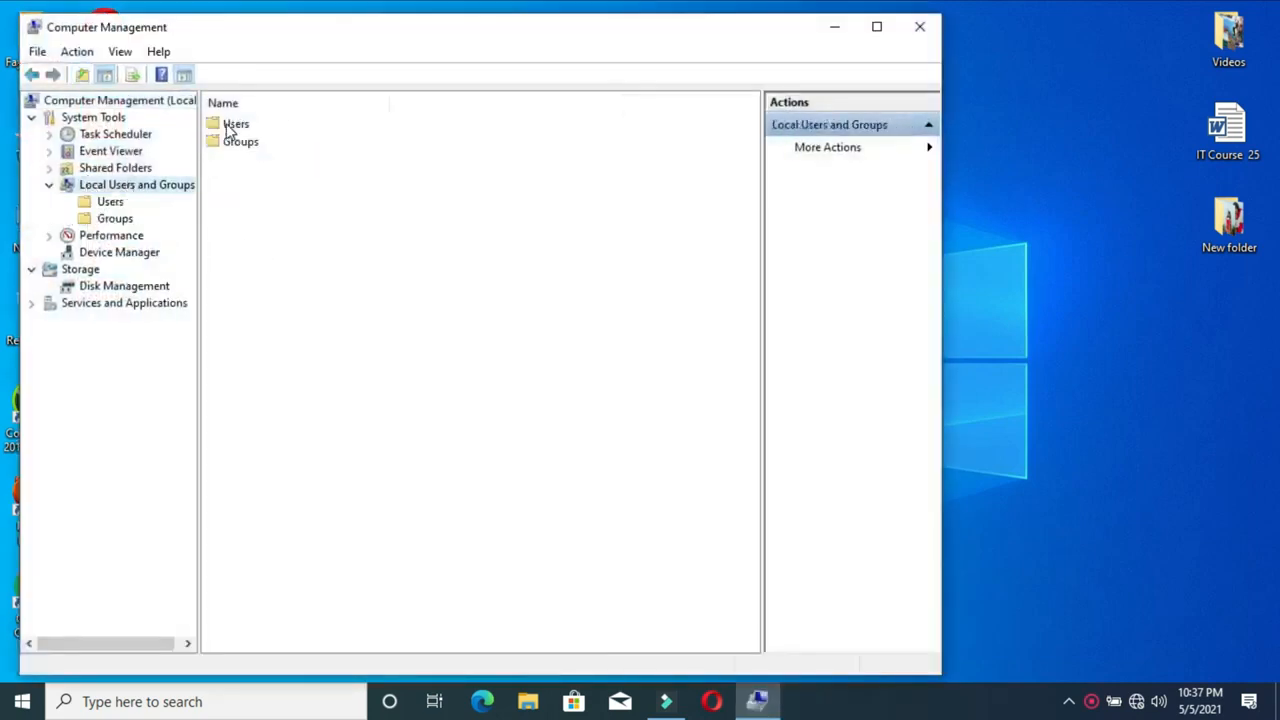
double_click(229, 130)
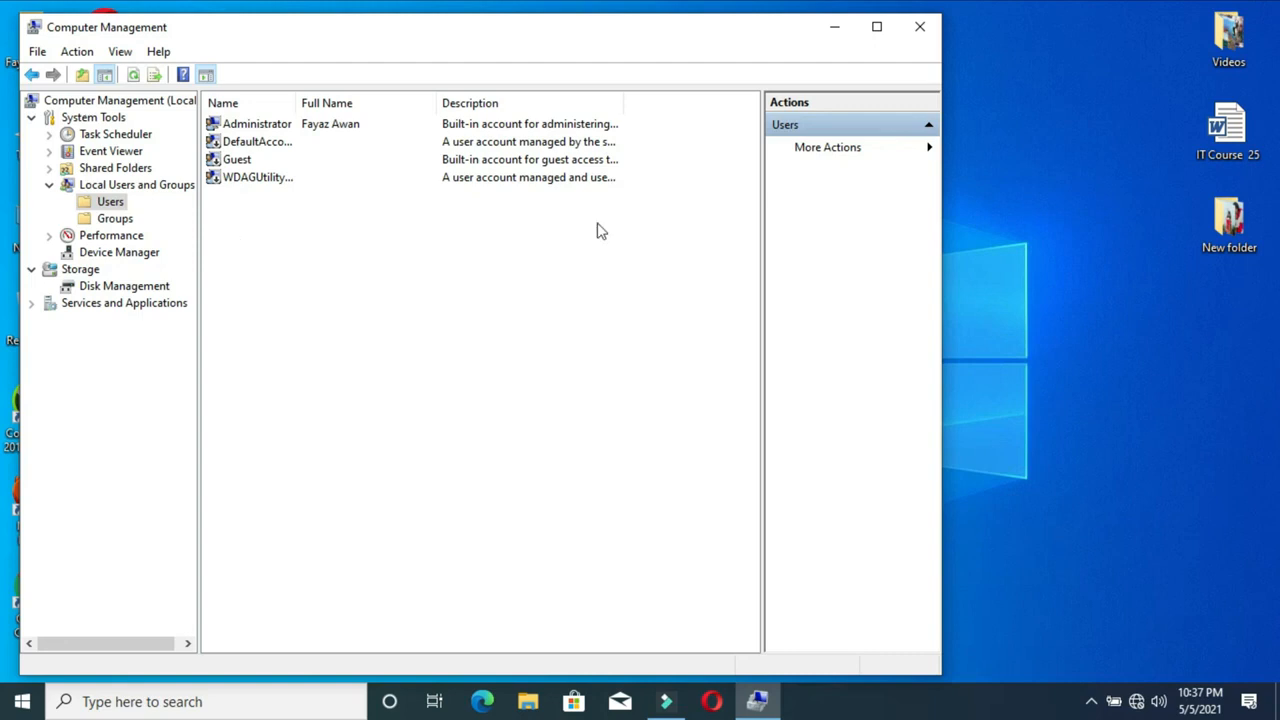
click(920, 27)
click(120, 701)
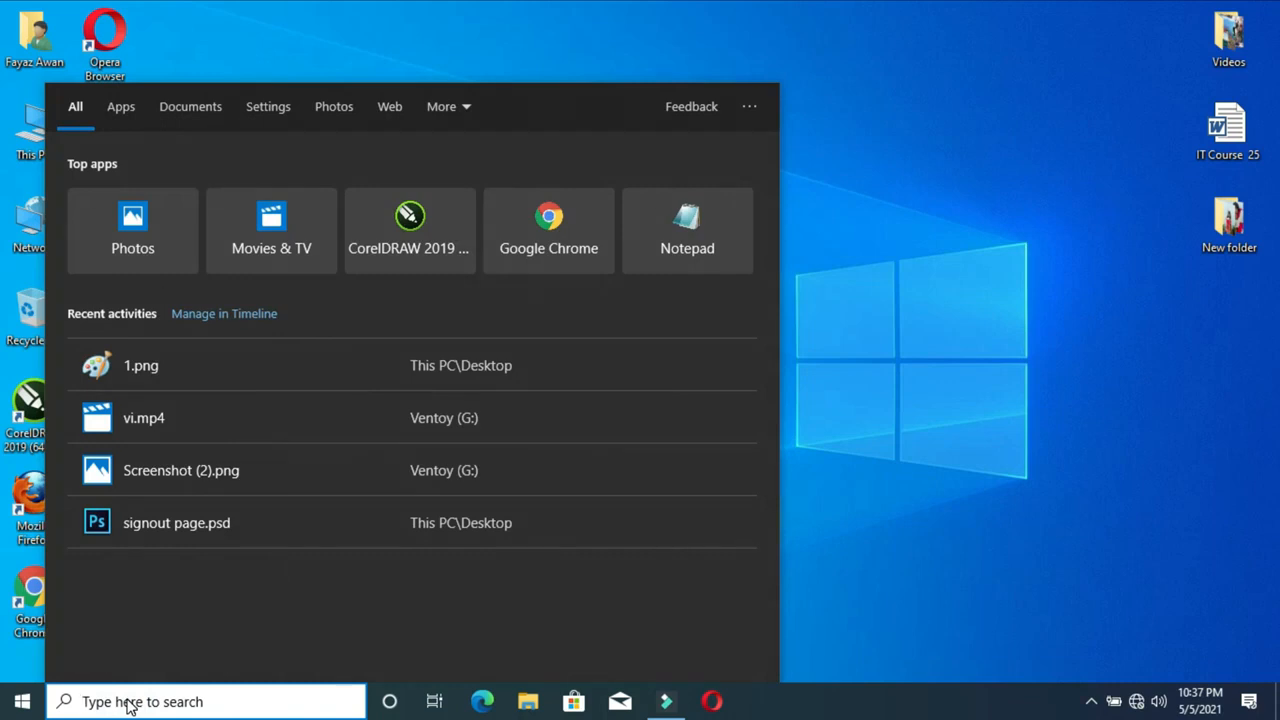
Launch Settings and choose 'Add someone else to this PC' under Accounts > Other users
text(setting)
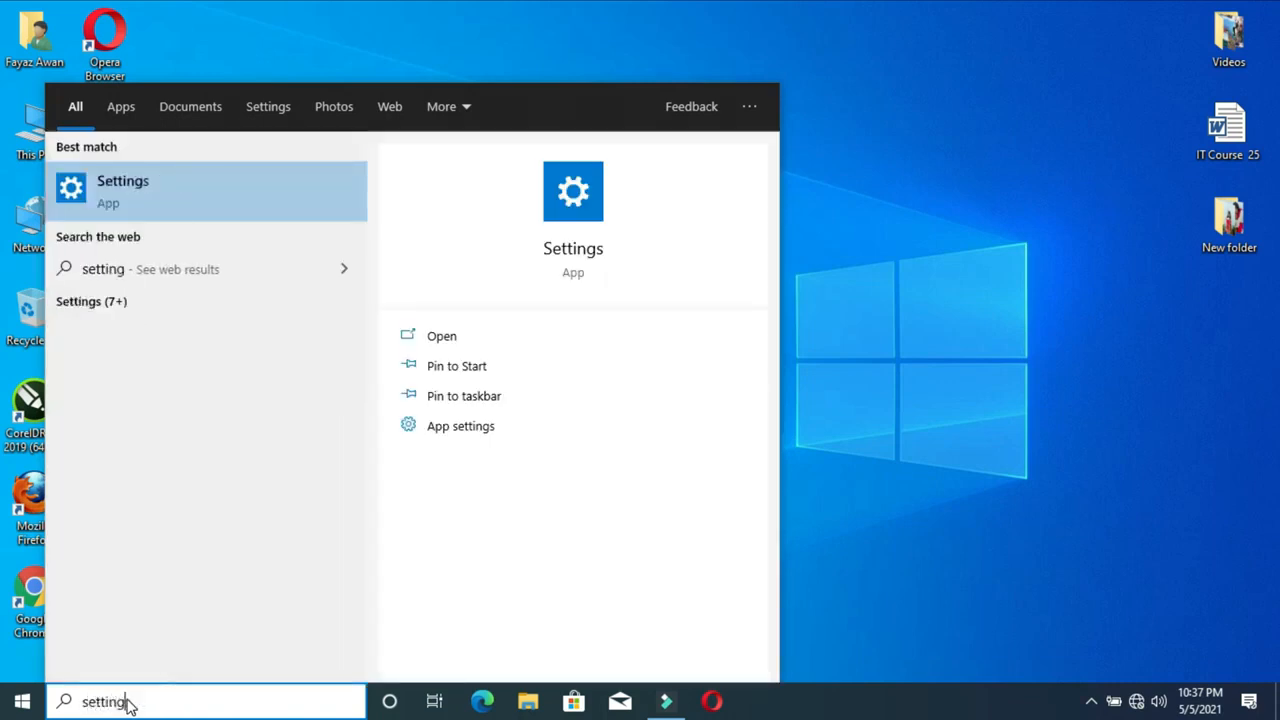
key(Return)
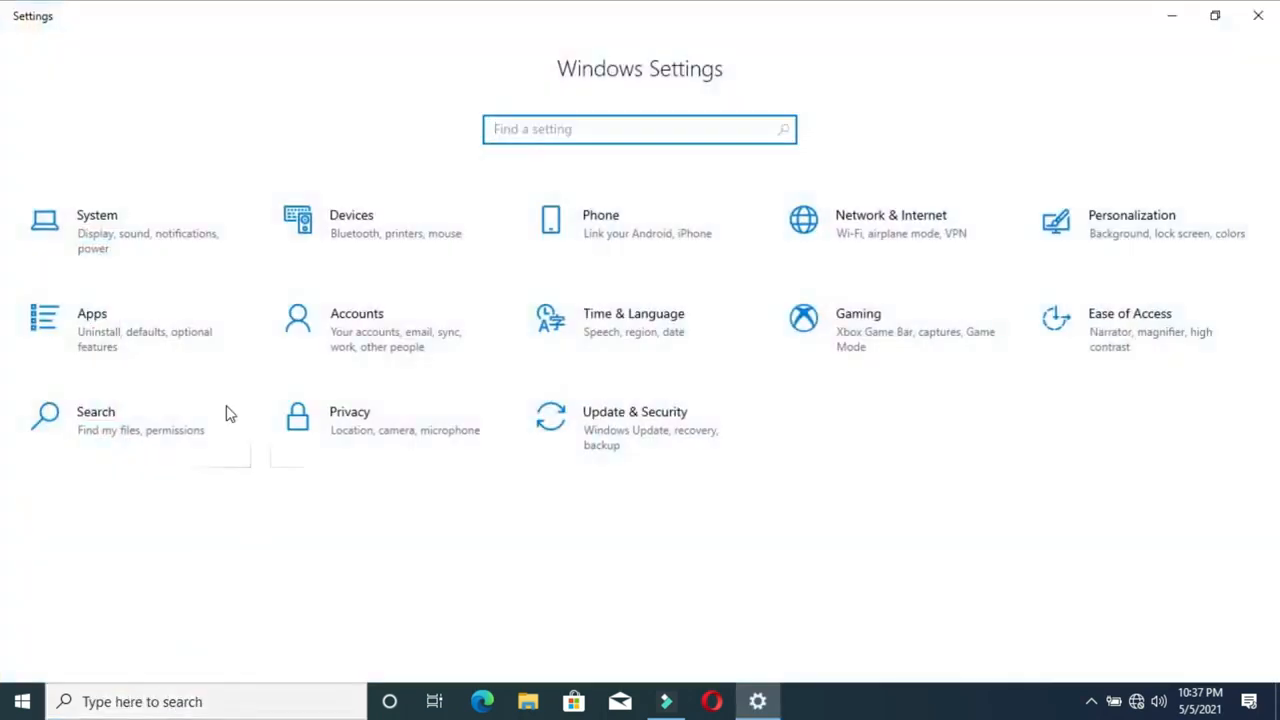
click(366, 328)
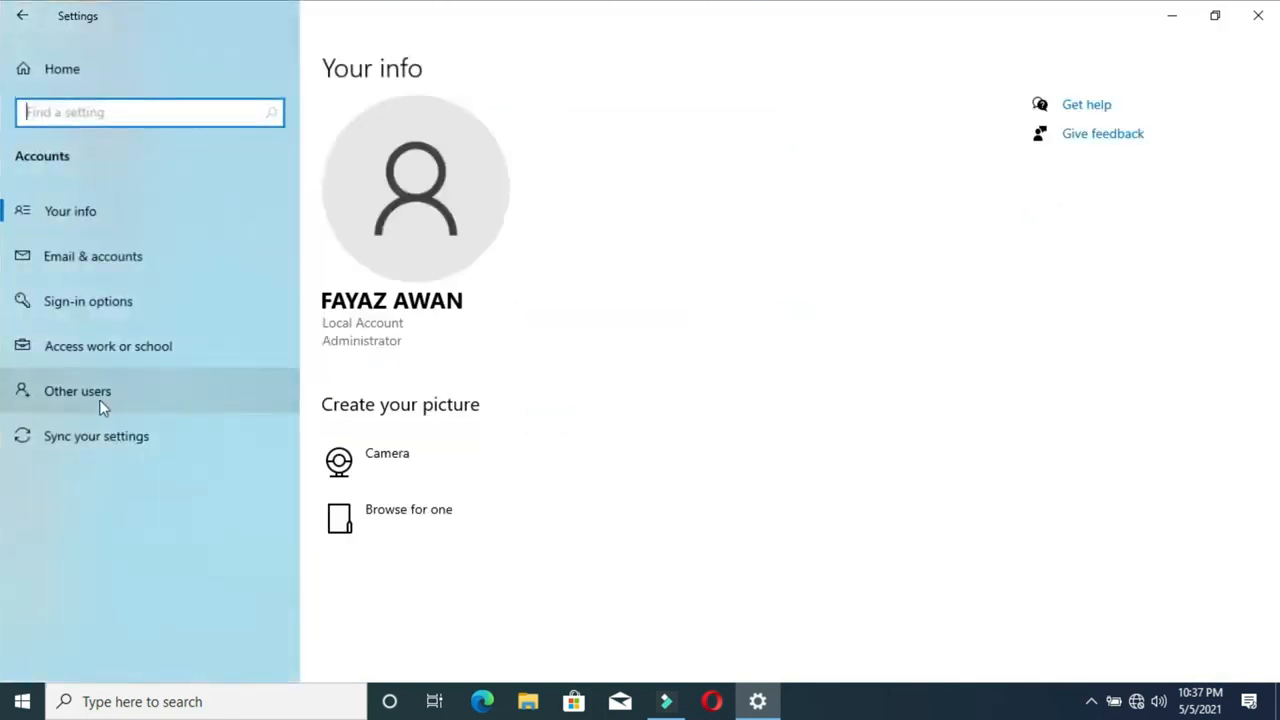
click(76, 394)
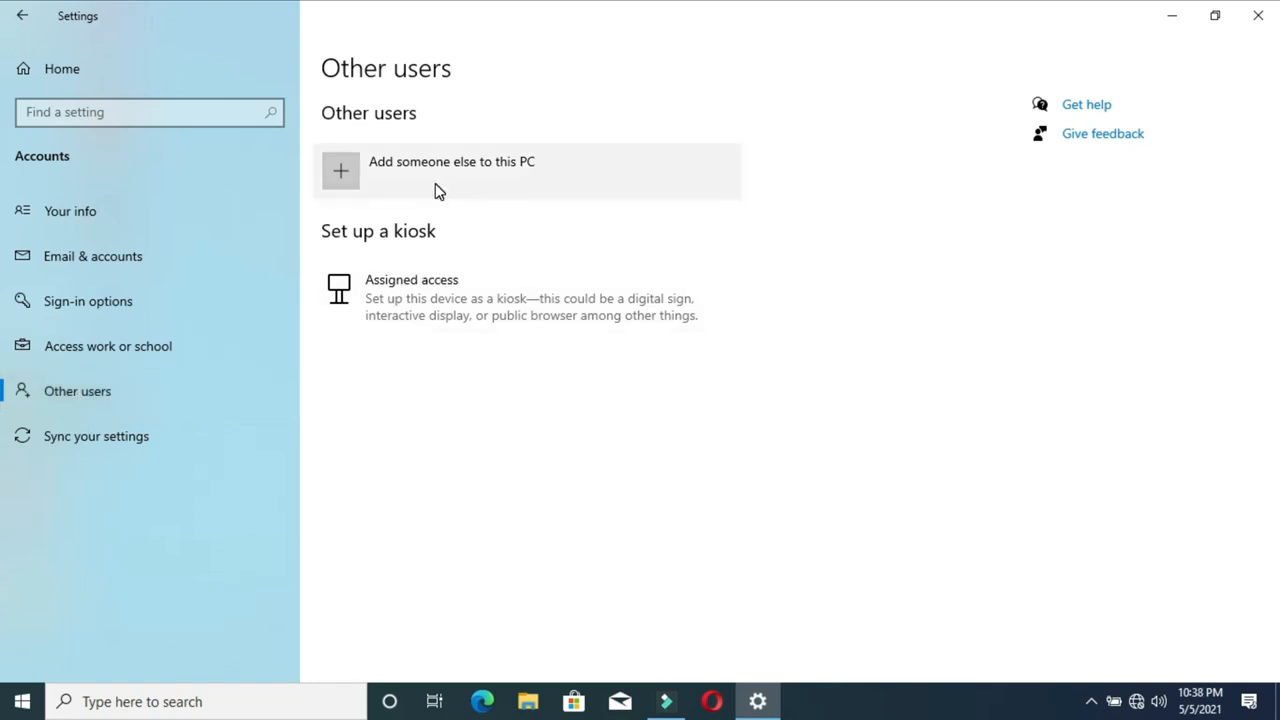
click(334, 177)
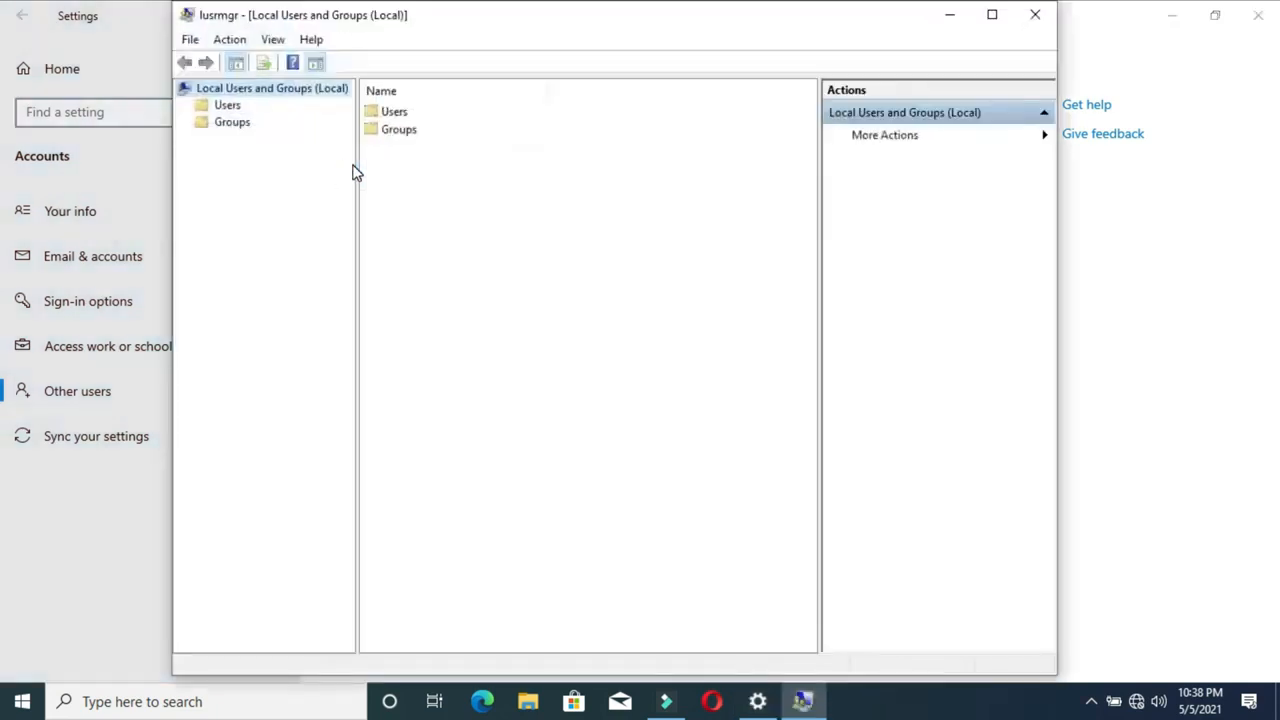
Open the Users folder and start a New User from its right-click menu
click(390, 118)
double_click(393, 120)
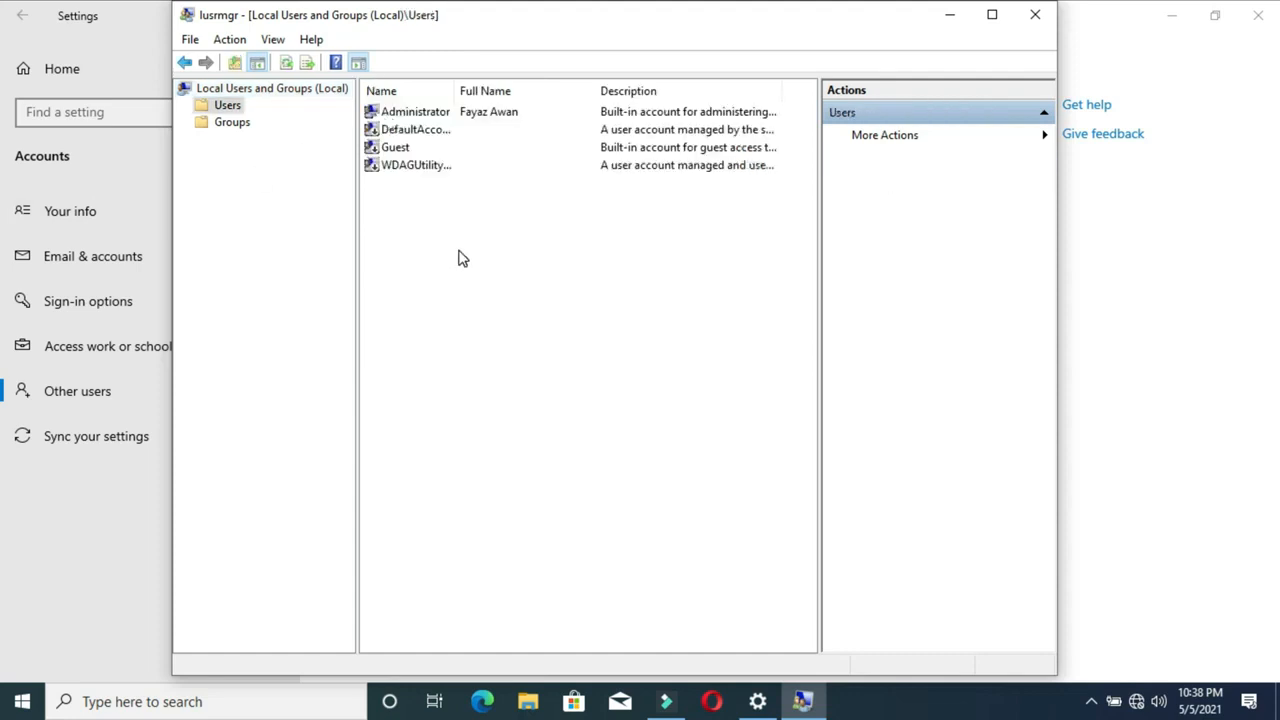
right_click(412, 233)
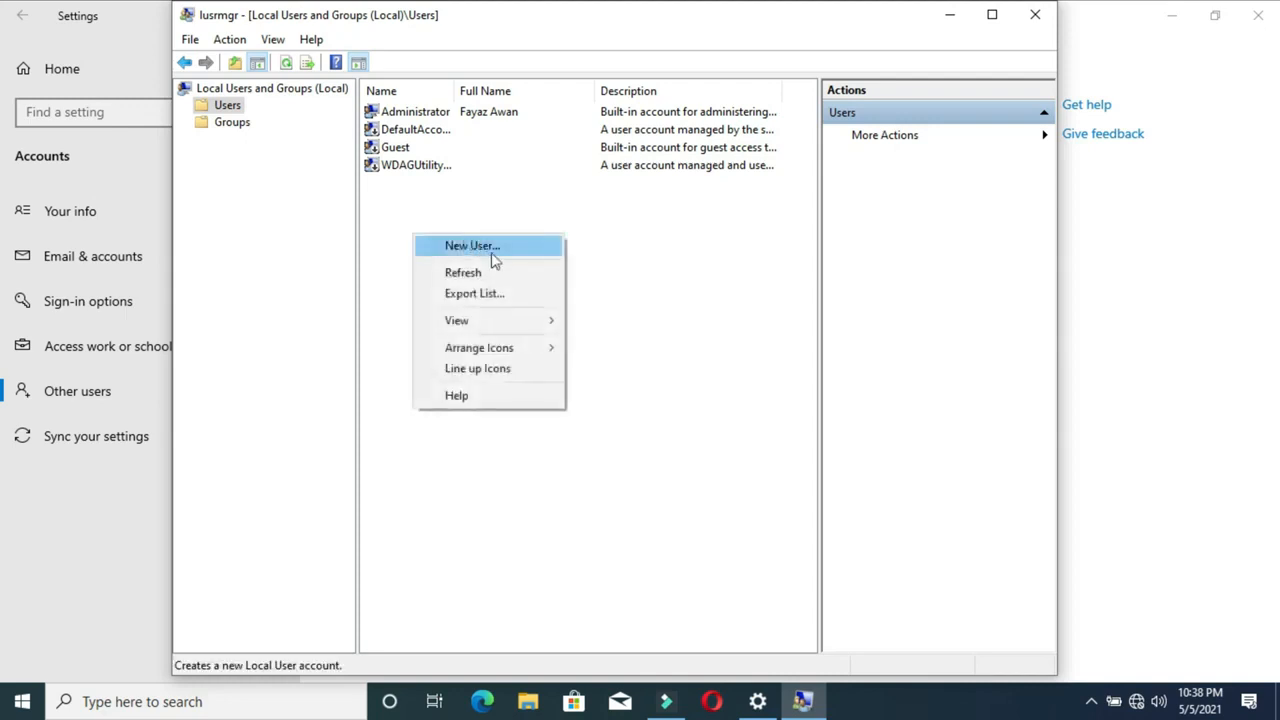
click(232, 42)
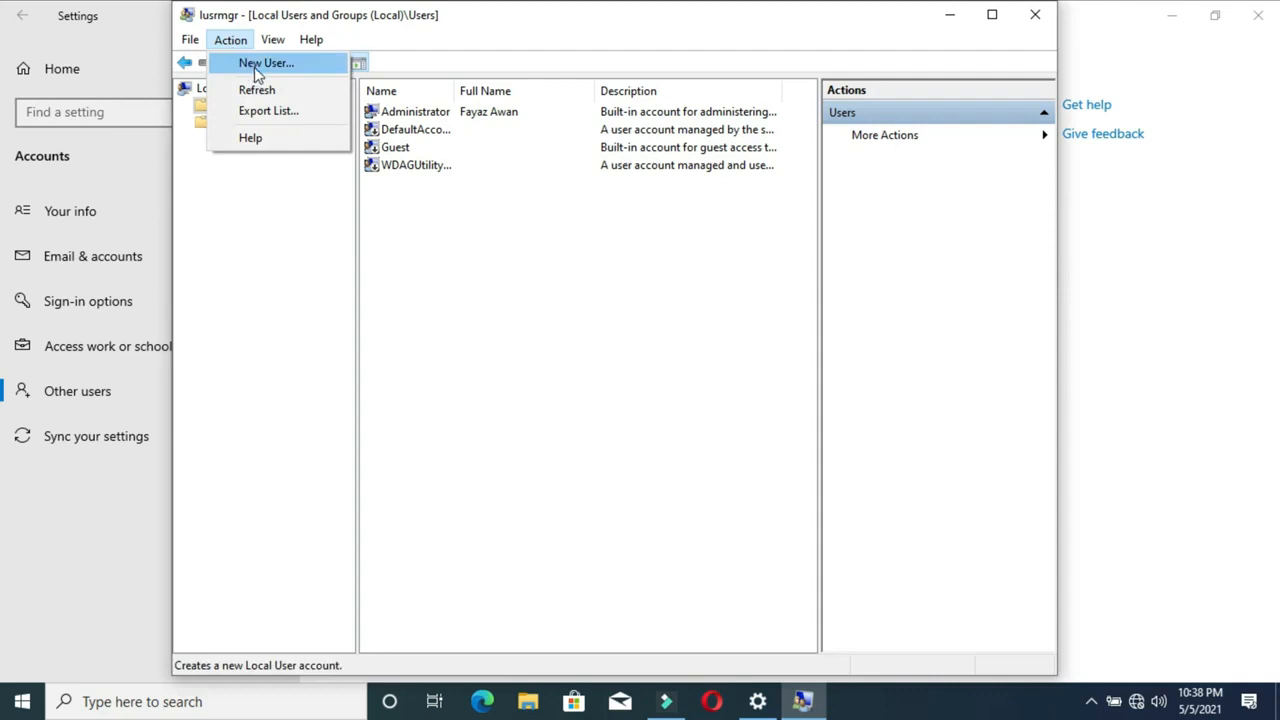
click(510, 287)
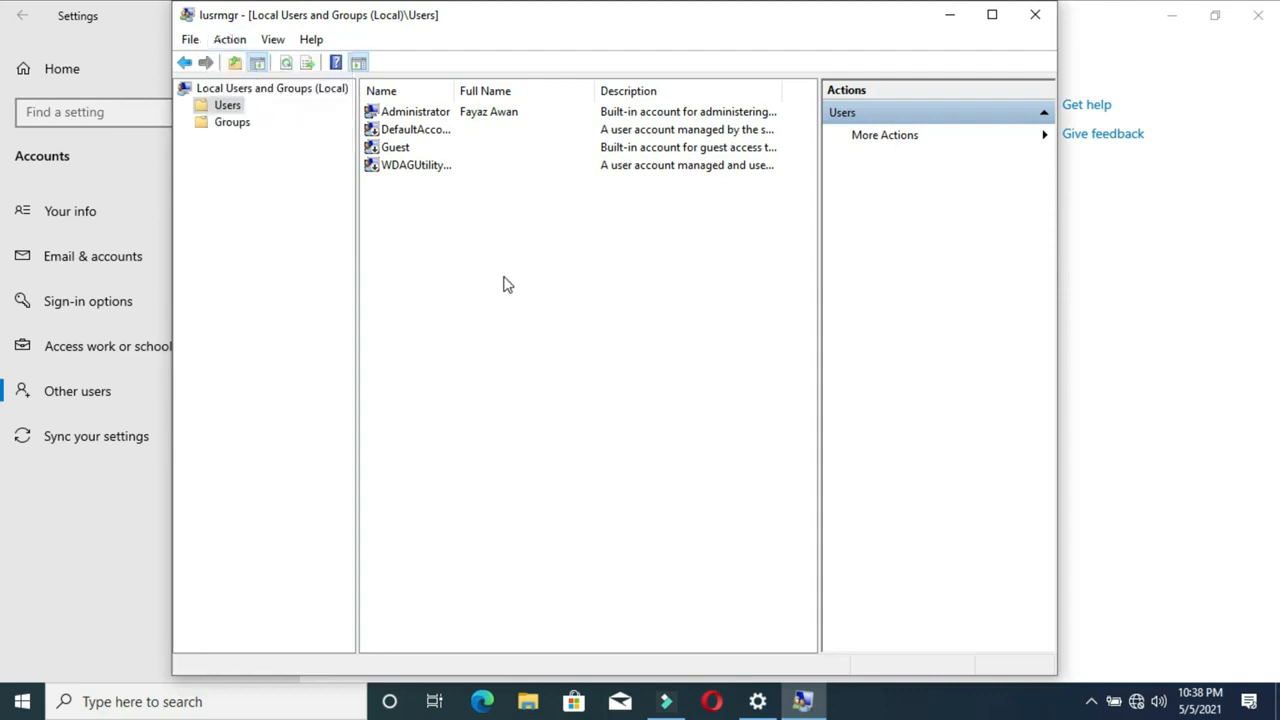
right_click(220, 106)
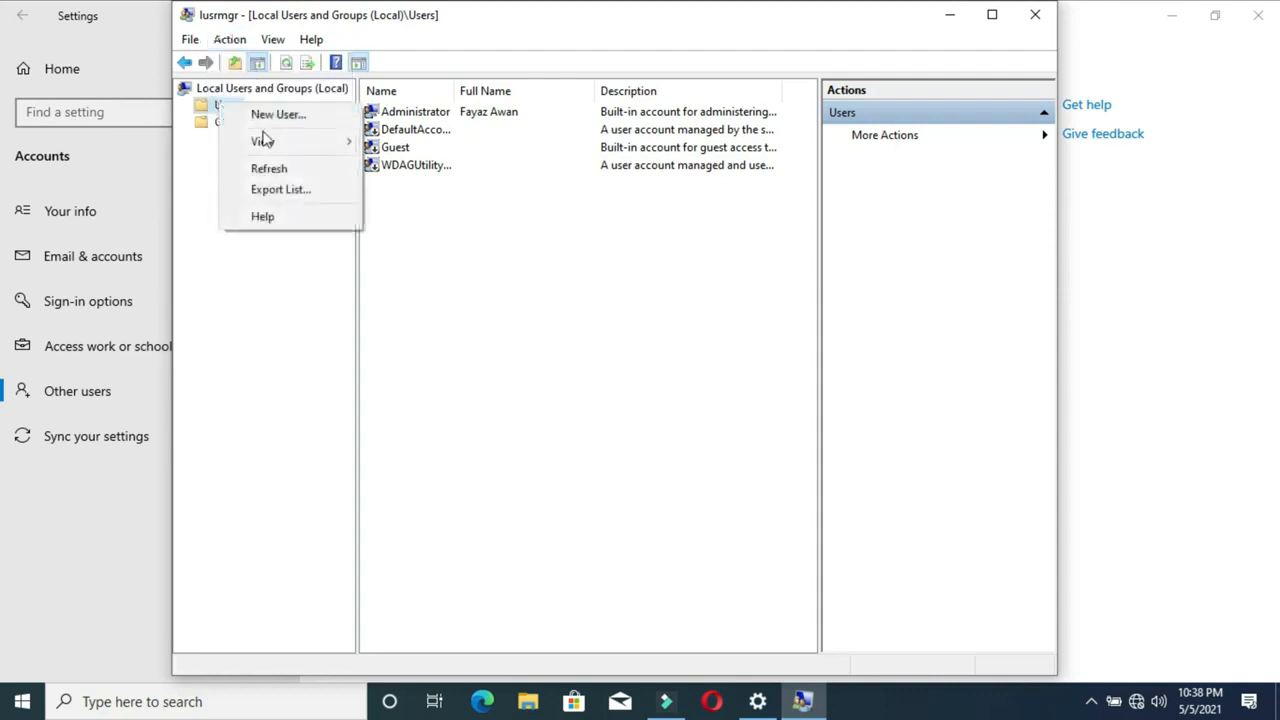
click(276, 115)
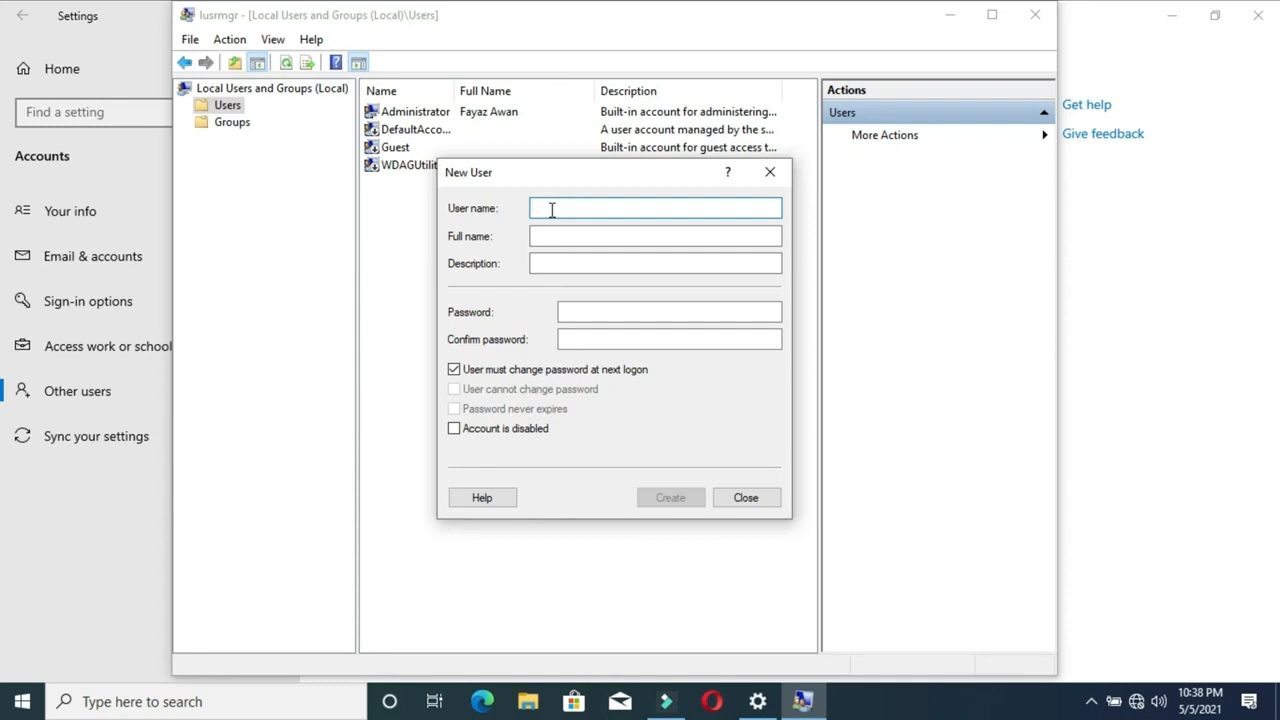
Enter user name Student, type and confirm the password, and untick 'User must change password at next logon'
text(Stude)
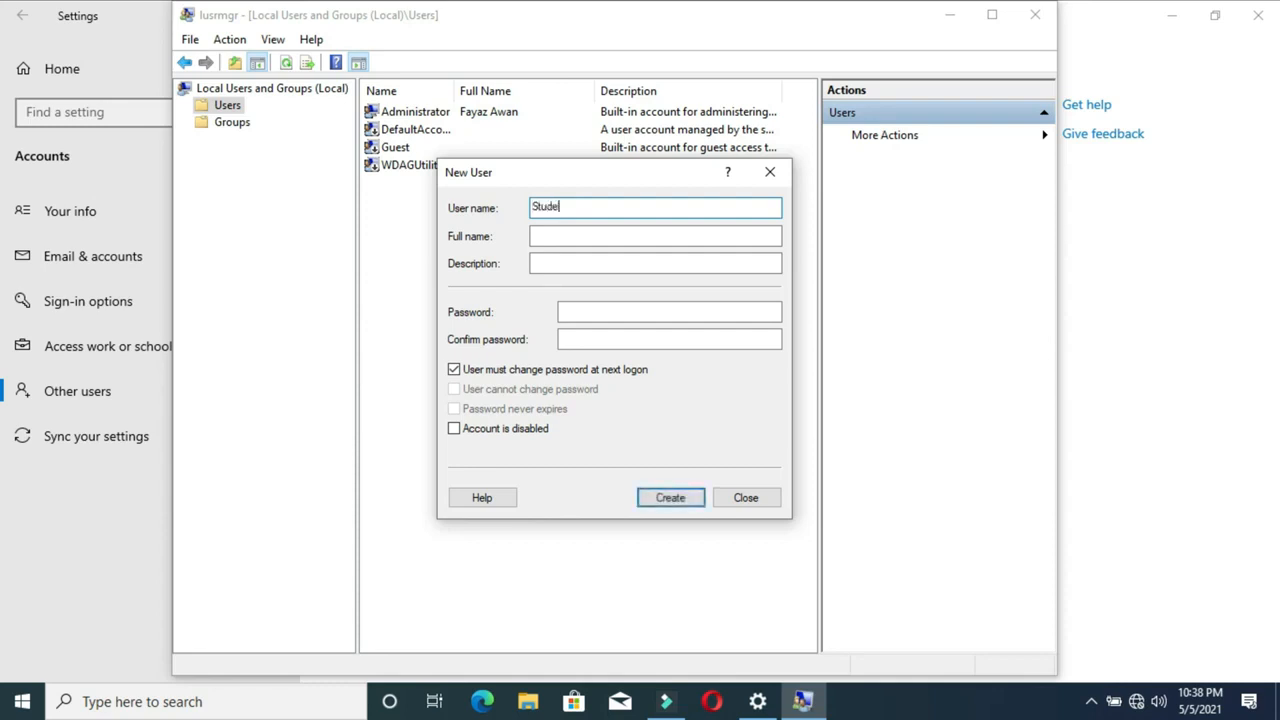
text(nt)
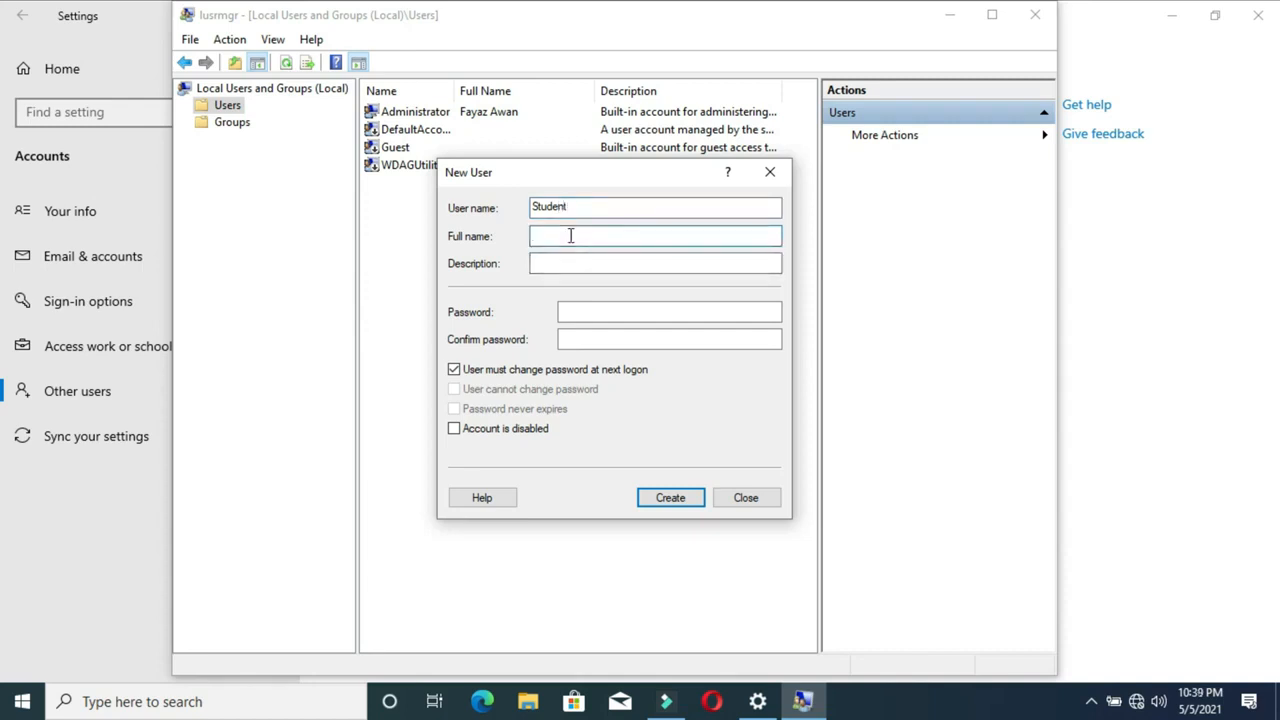
click(585, 263)
click(605, 314)
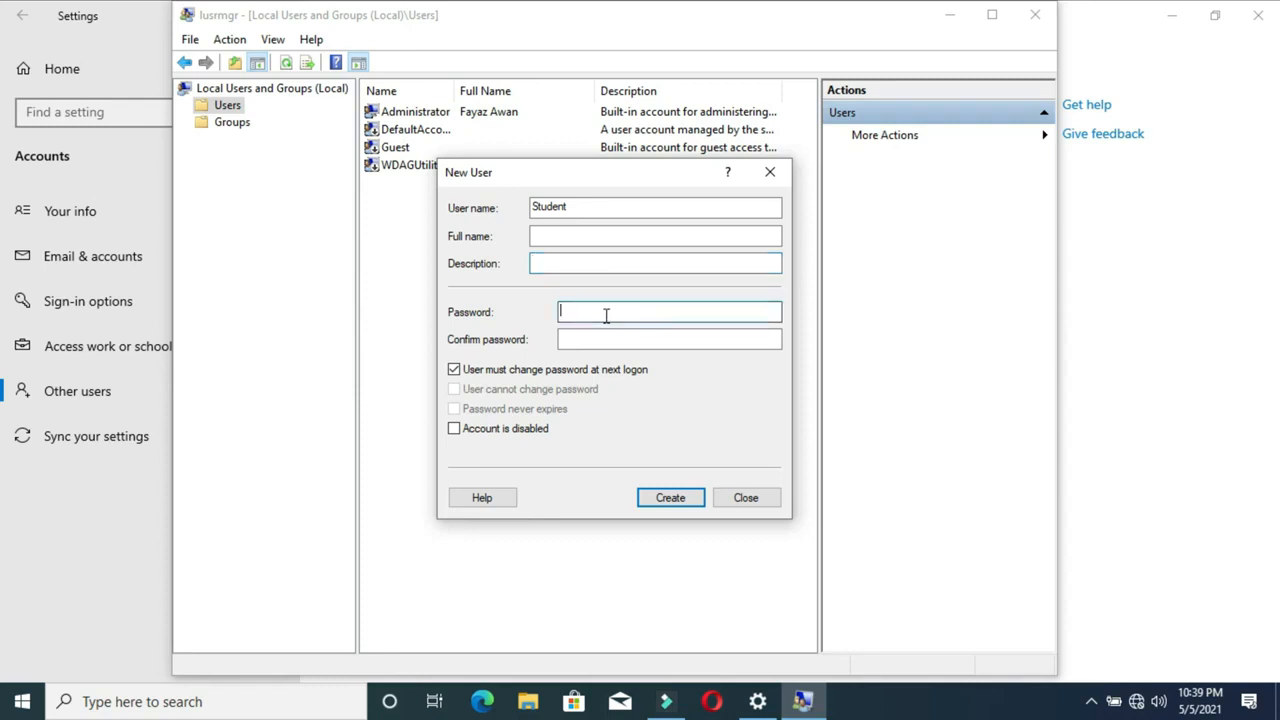
text(123)
click(608, 339)
text(123)
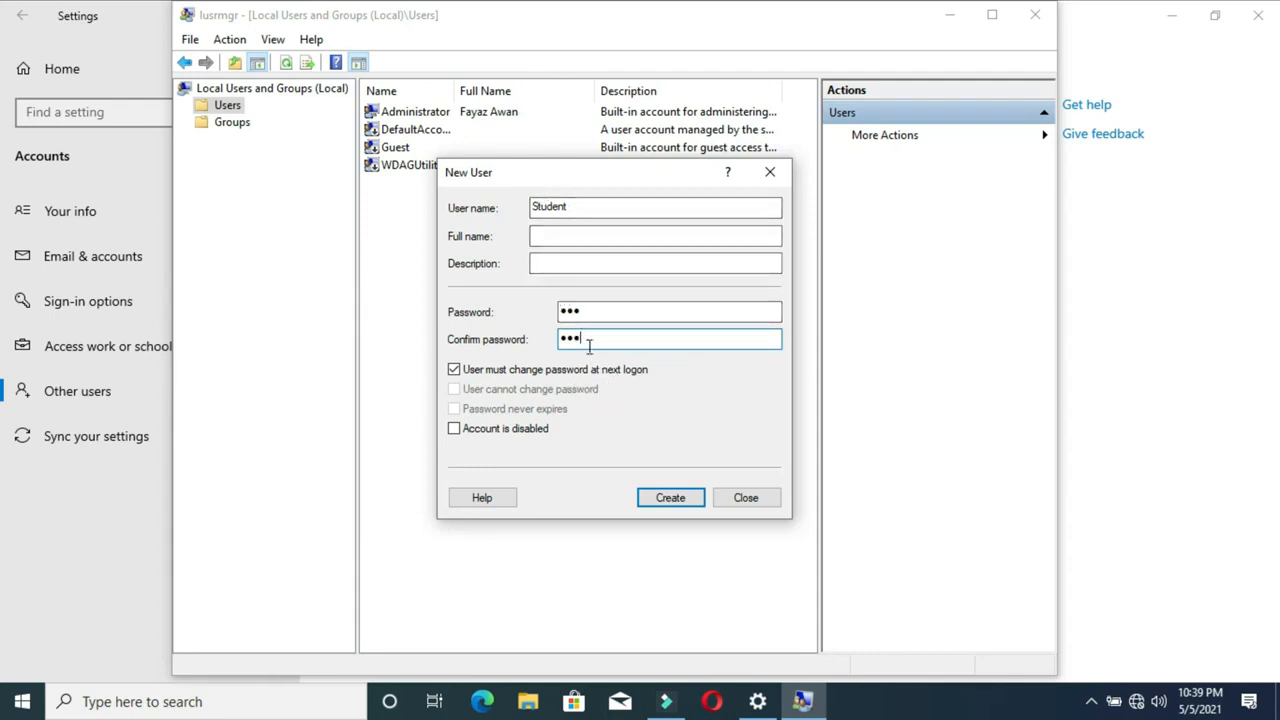
click(455, 372)
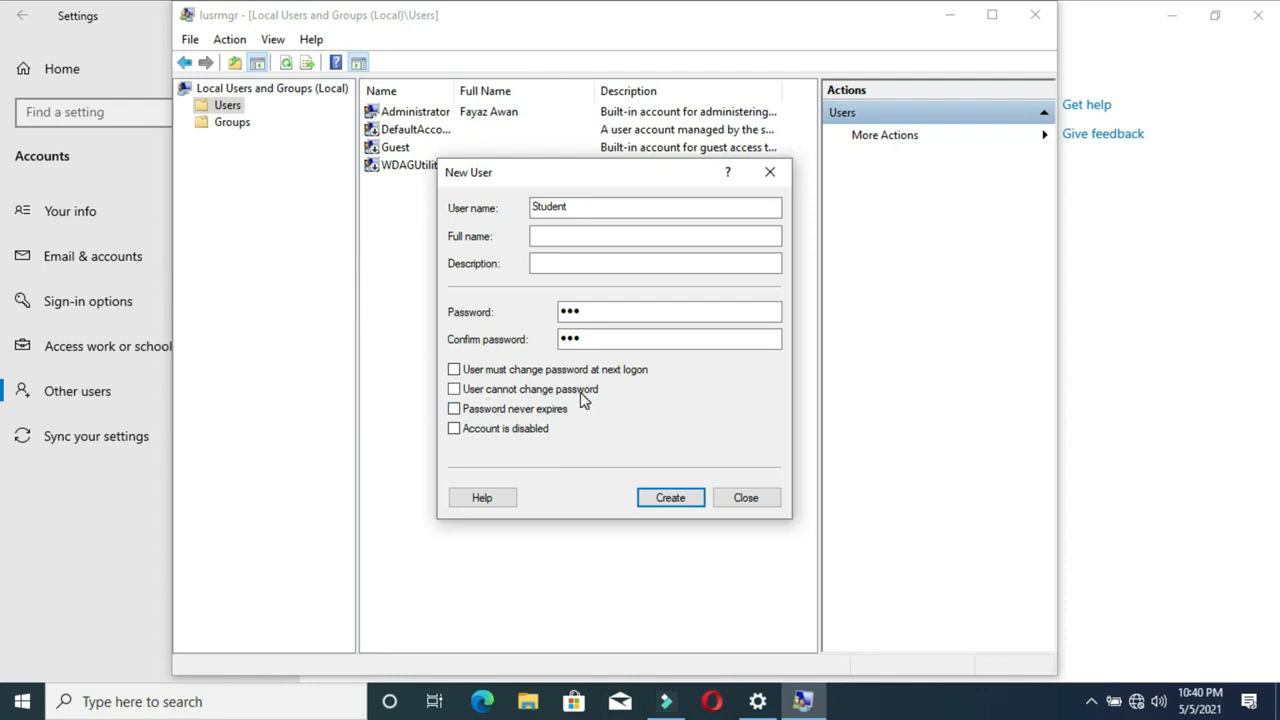
Leave only 'Password never expires' checked and create the Student account
click(454, 390)
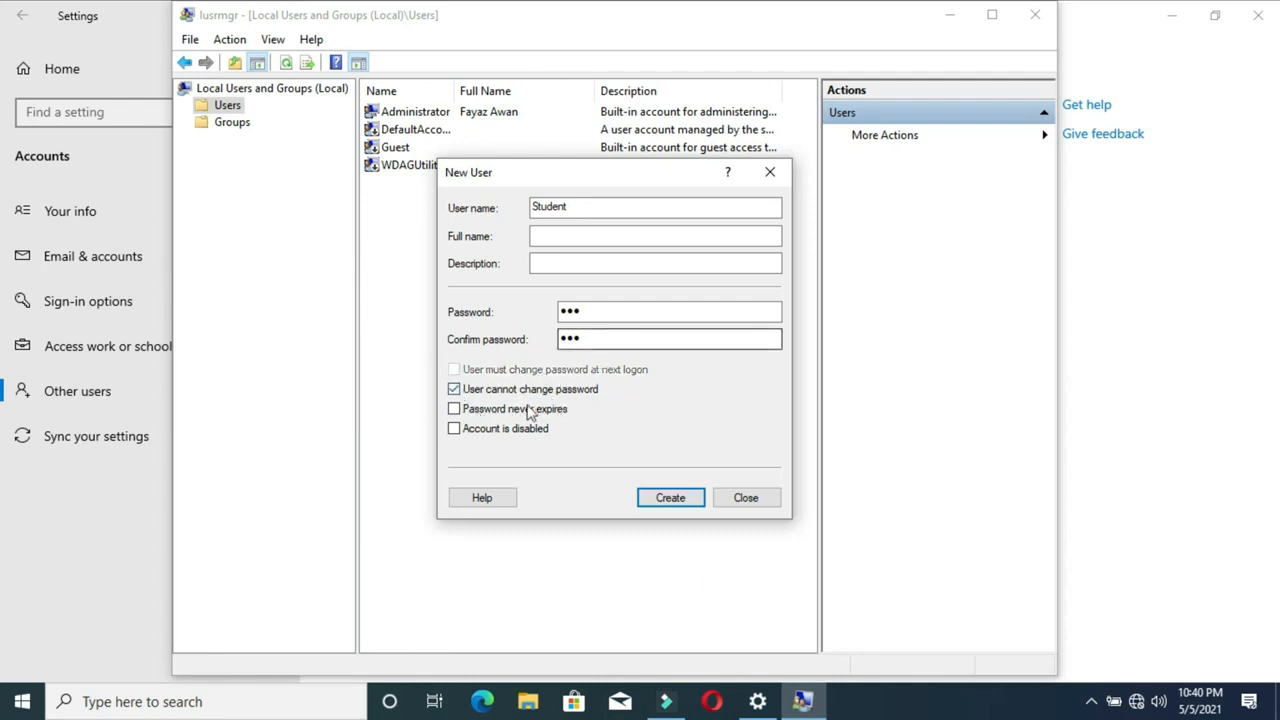
click(454, 389)
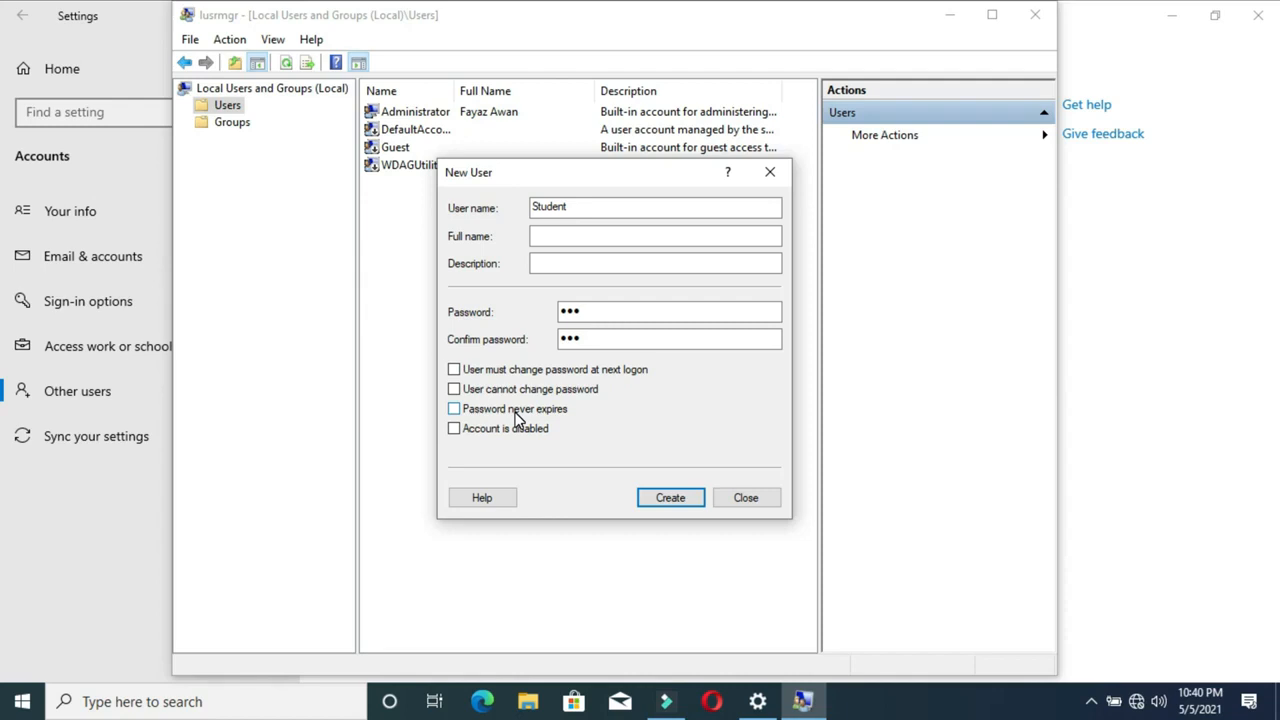
click(454, 410)
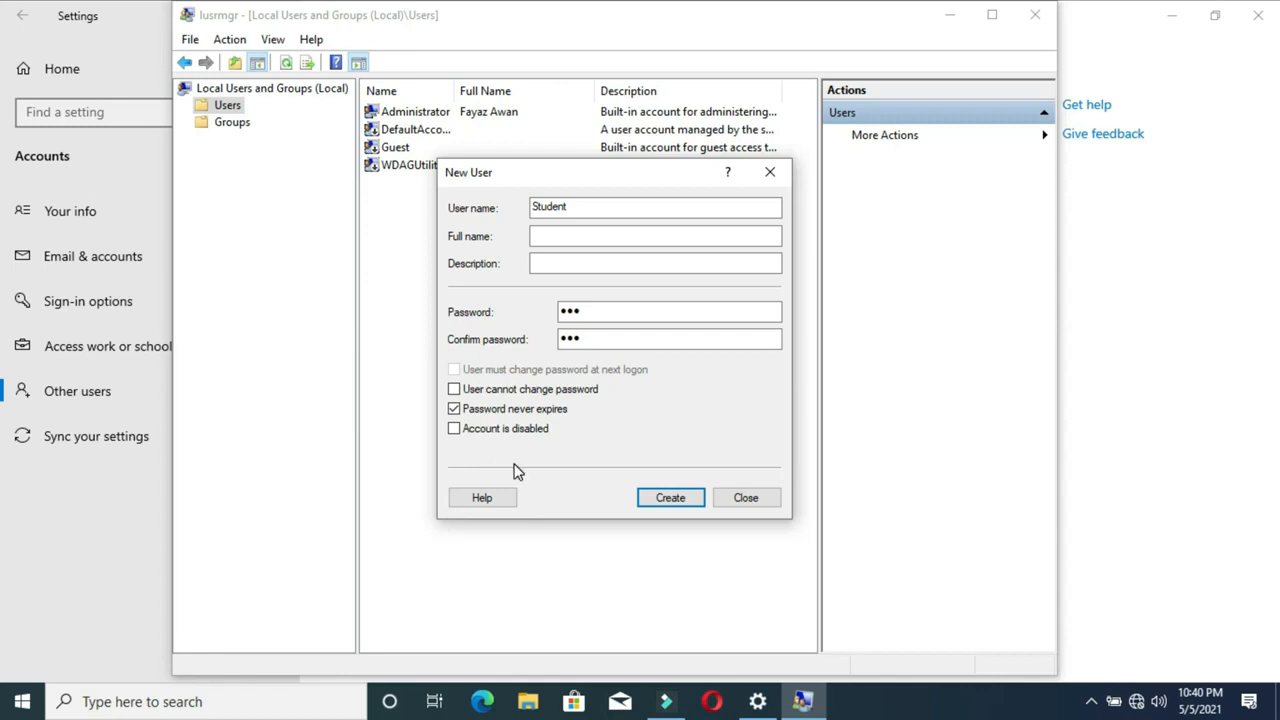
click(454, 409)
click(455, 429)
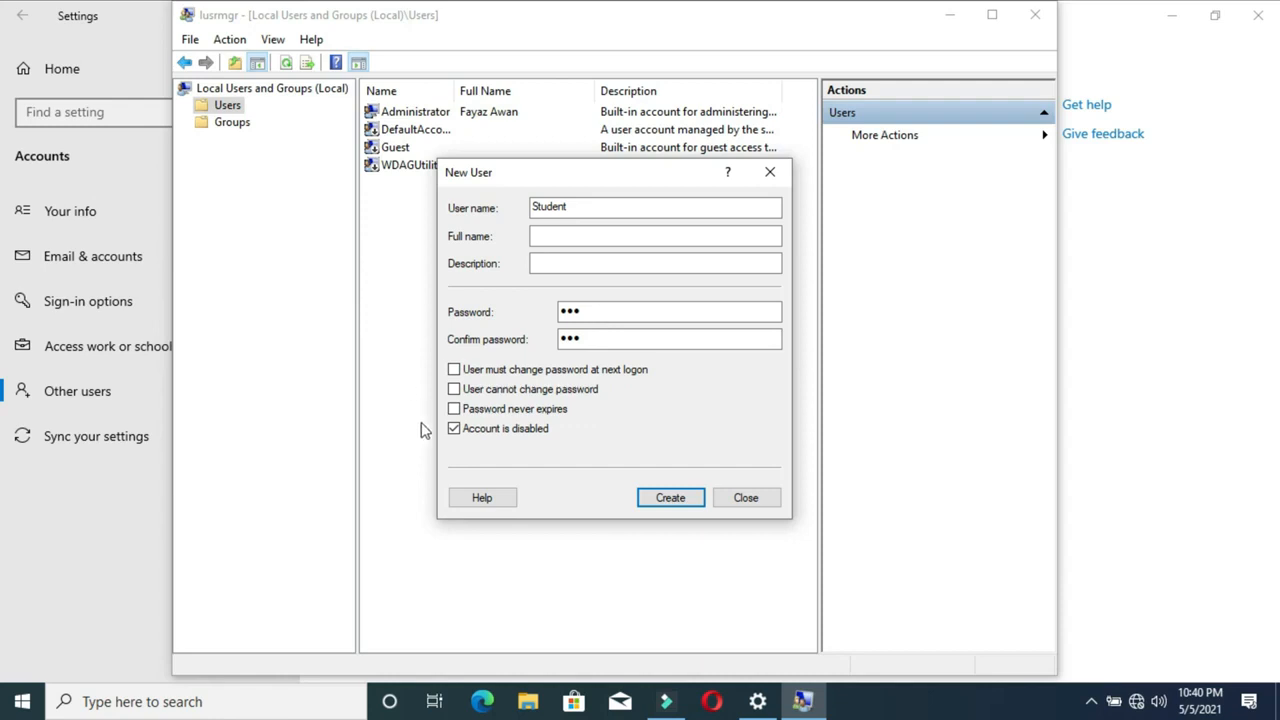
click(454, 389)
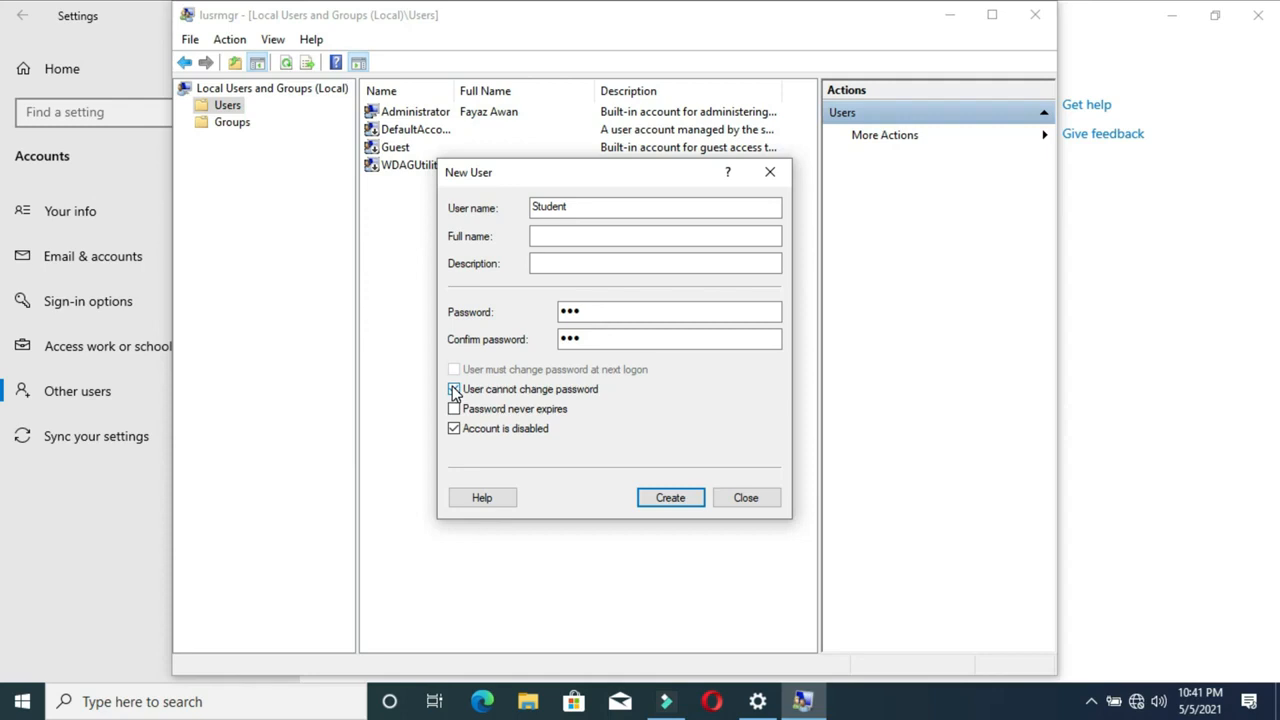
click(455, 409)
click(454, 389)
click(454, 428)
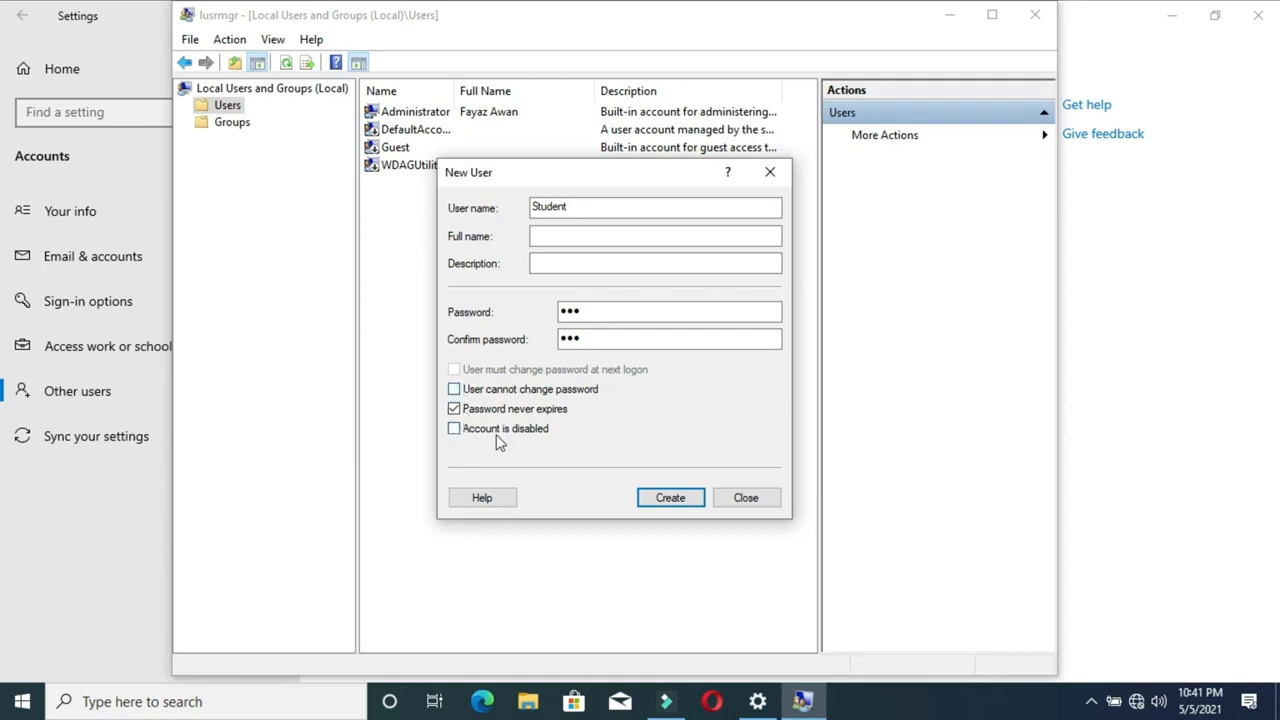
click(671, 498)
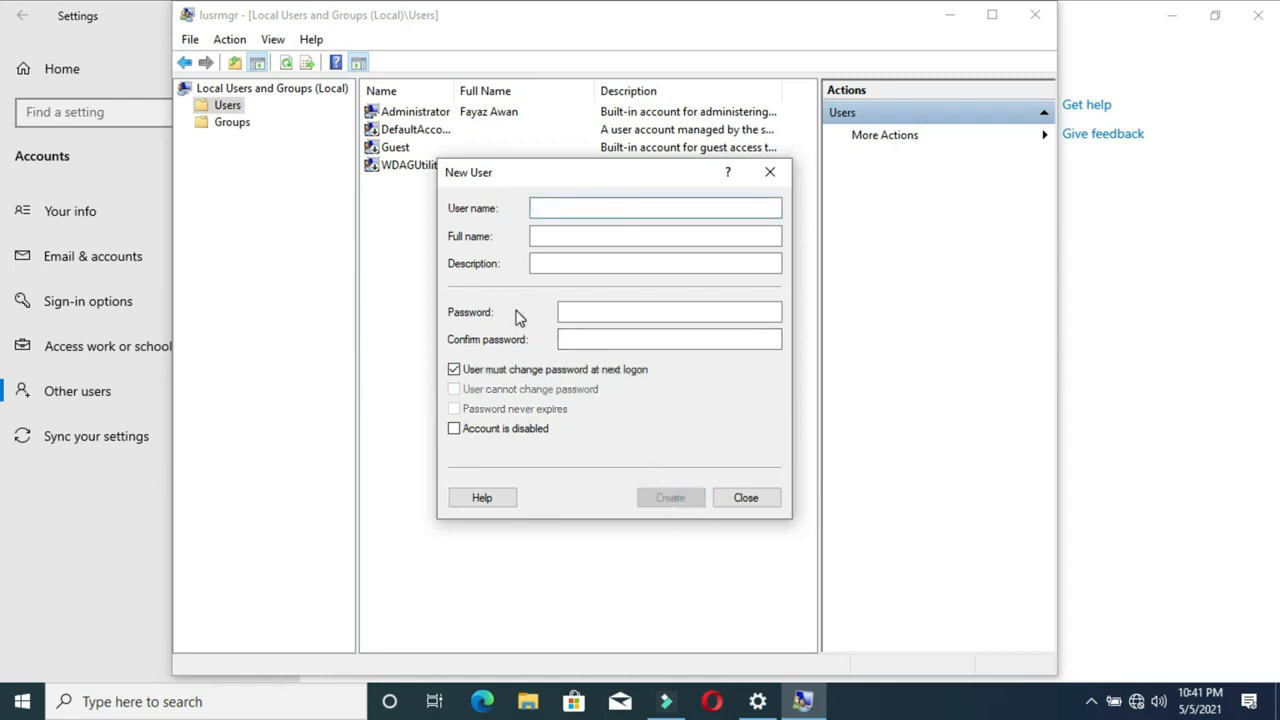
Move the blank New User dialog aside and close it
drag(501, 174, 555, 198)
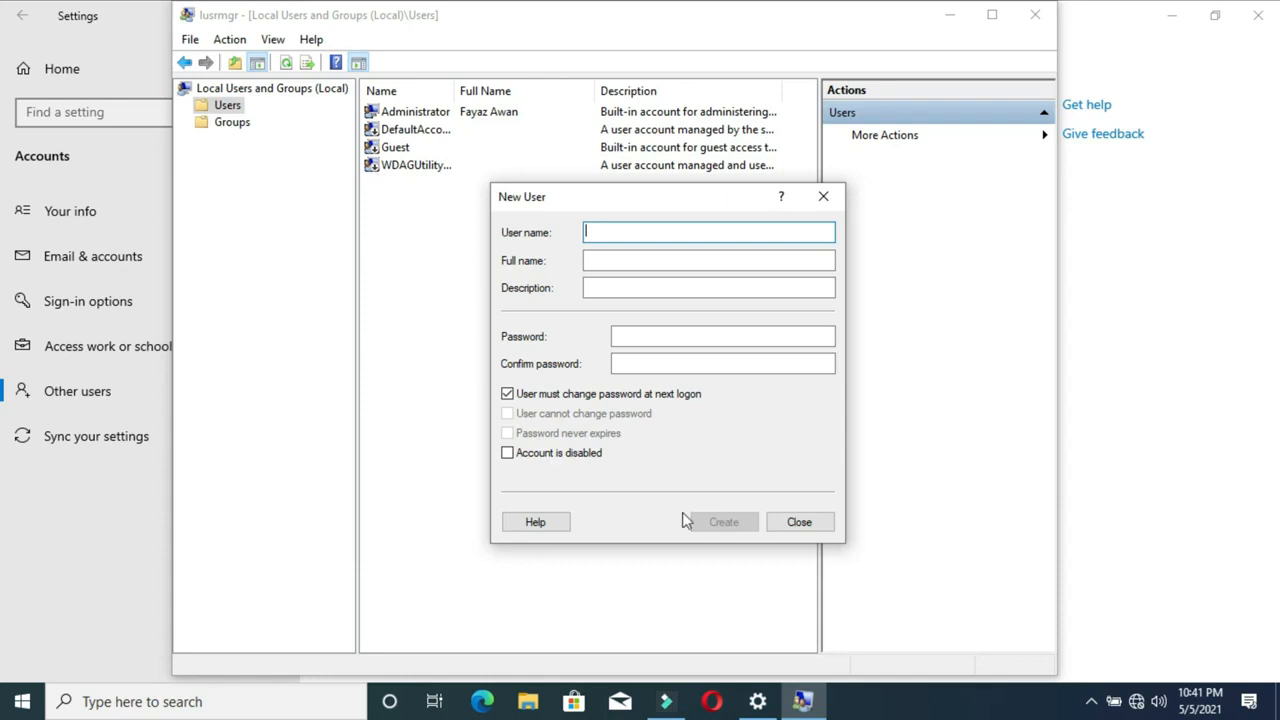
click(800, 523)
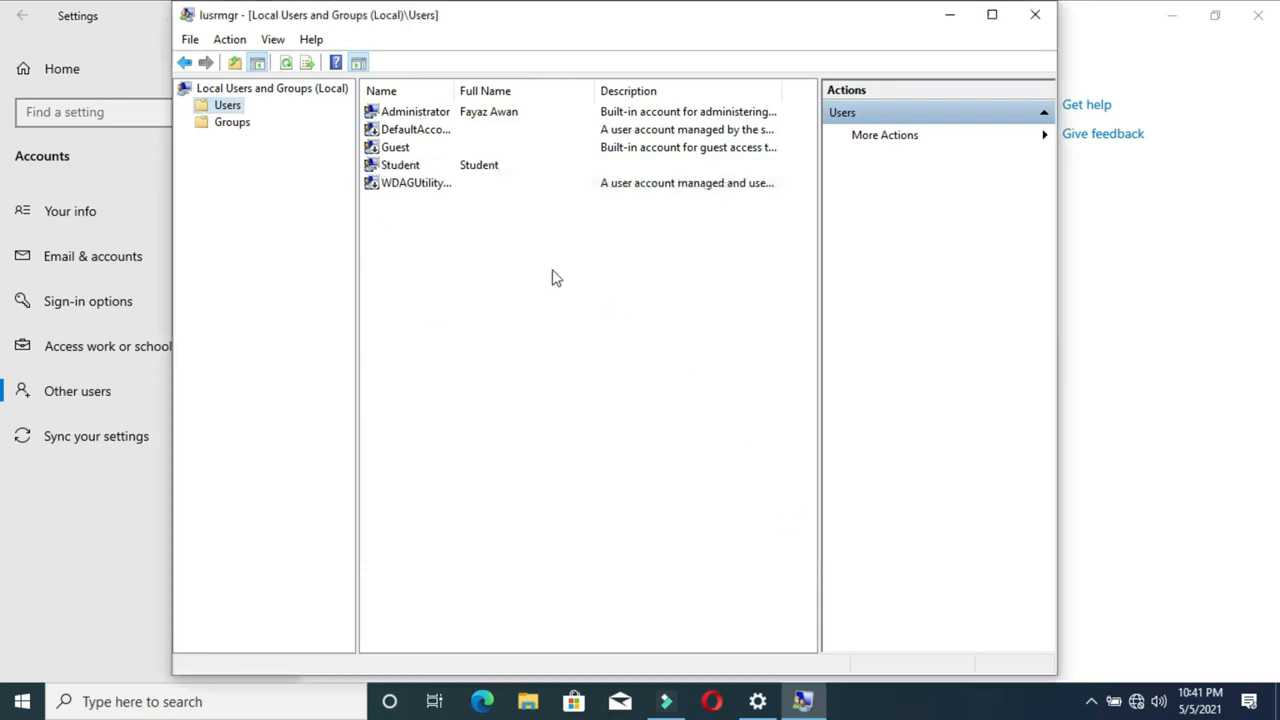
Select Student in the Users list, then close Local Users and Groups and Settings
click(394, 170)
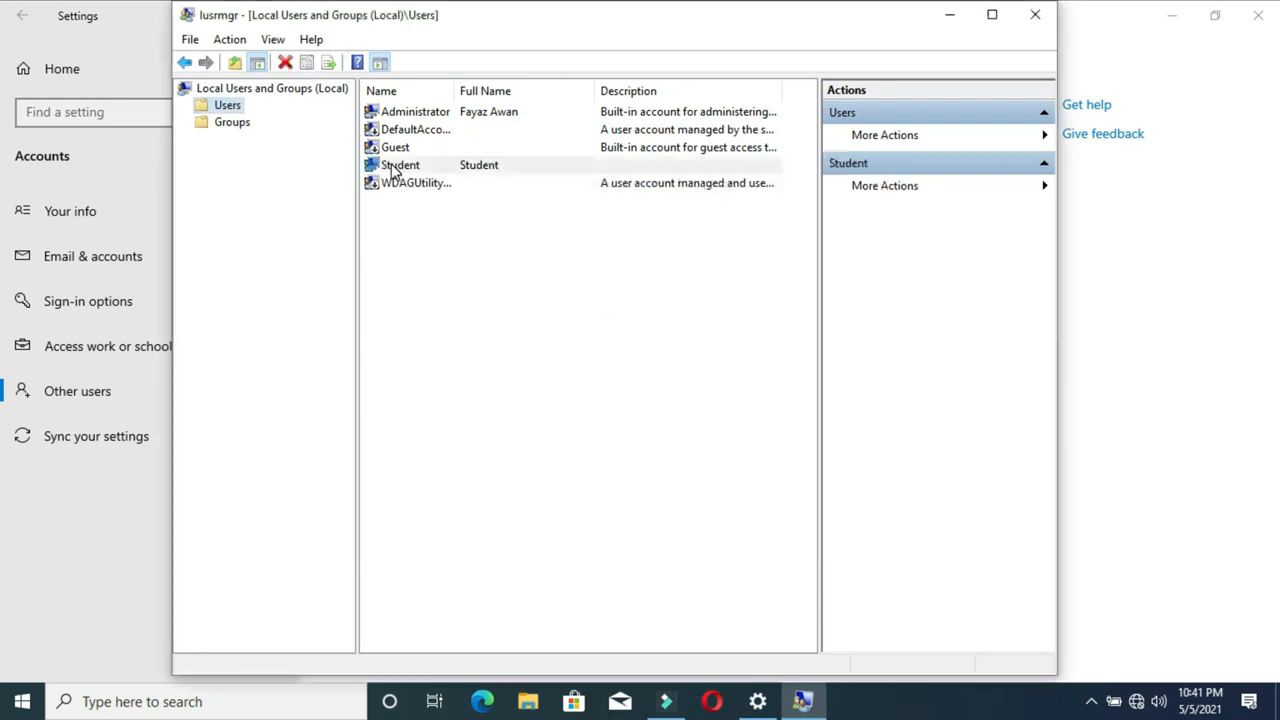
click(393, 172)
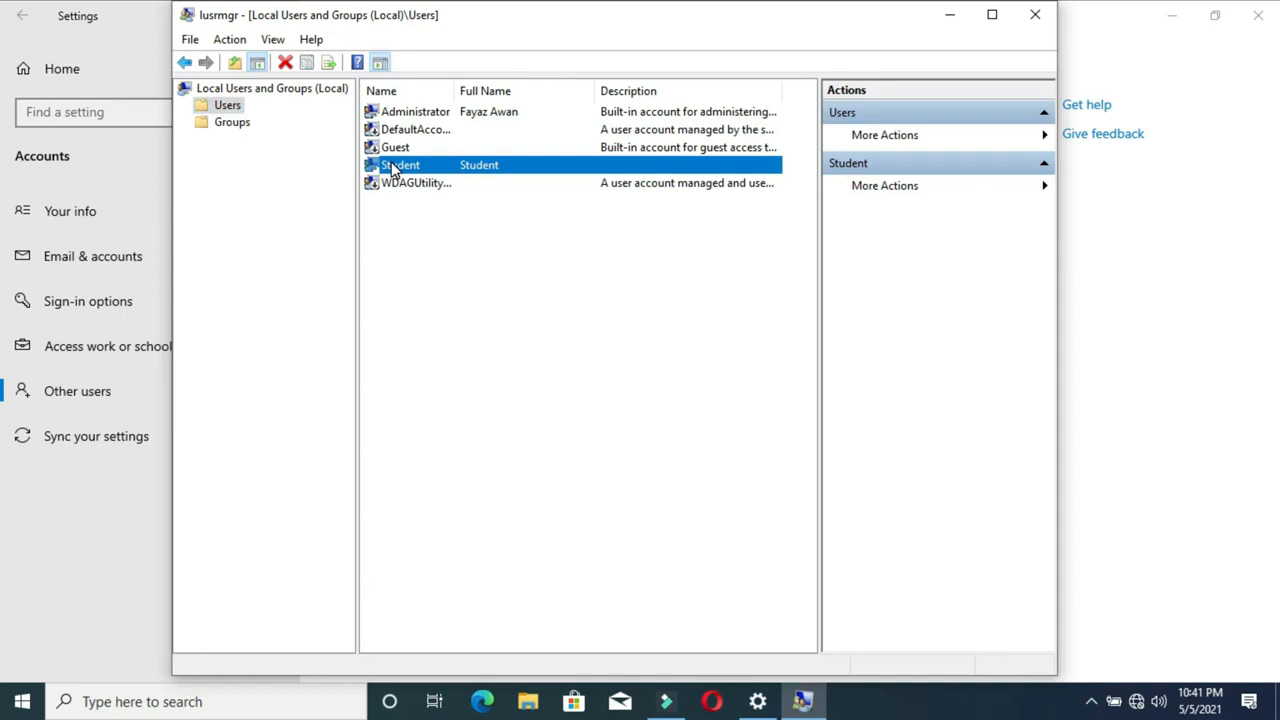
click(1034, 18)
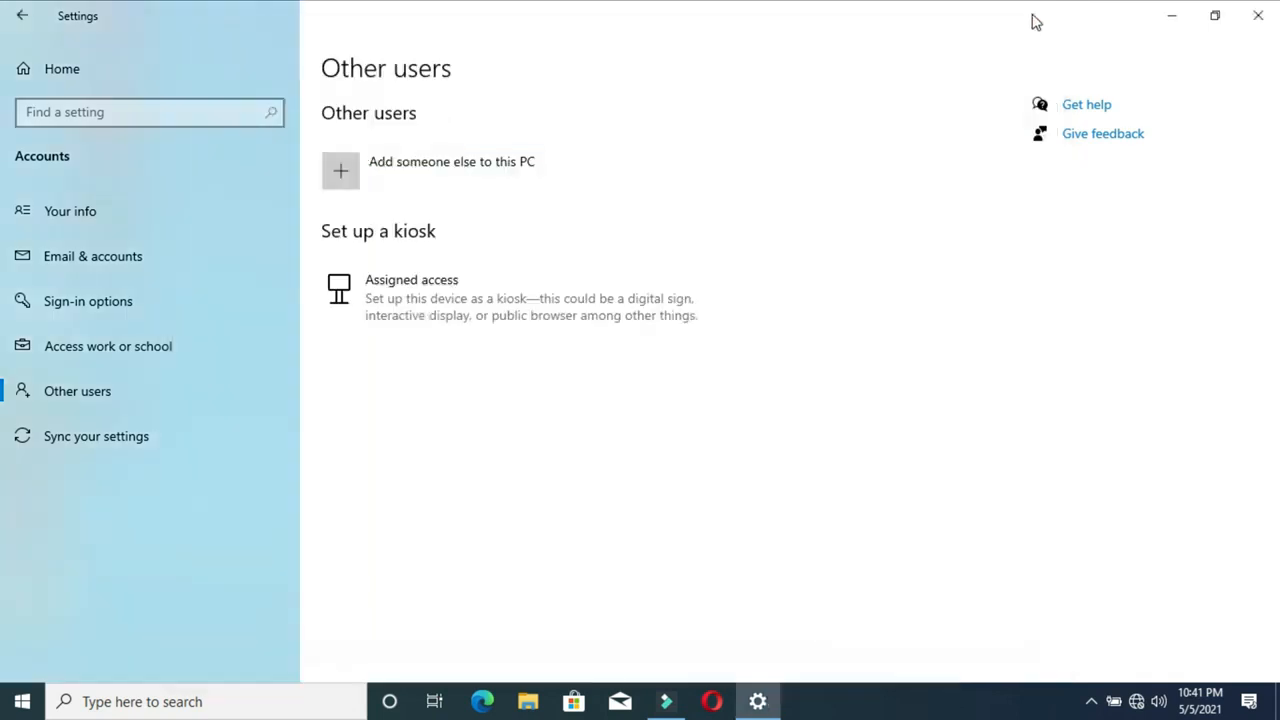
click(1255, 10)
Sign out from the Start context menu, choose Student, and enter its password
right_click(22, 706)
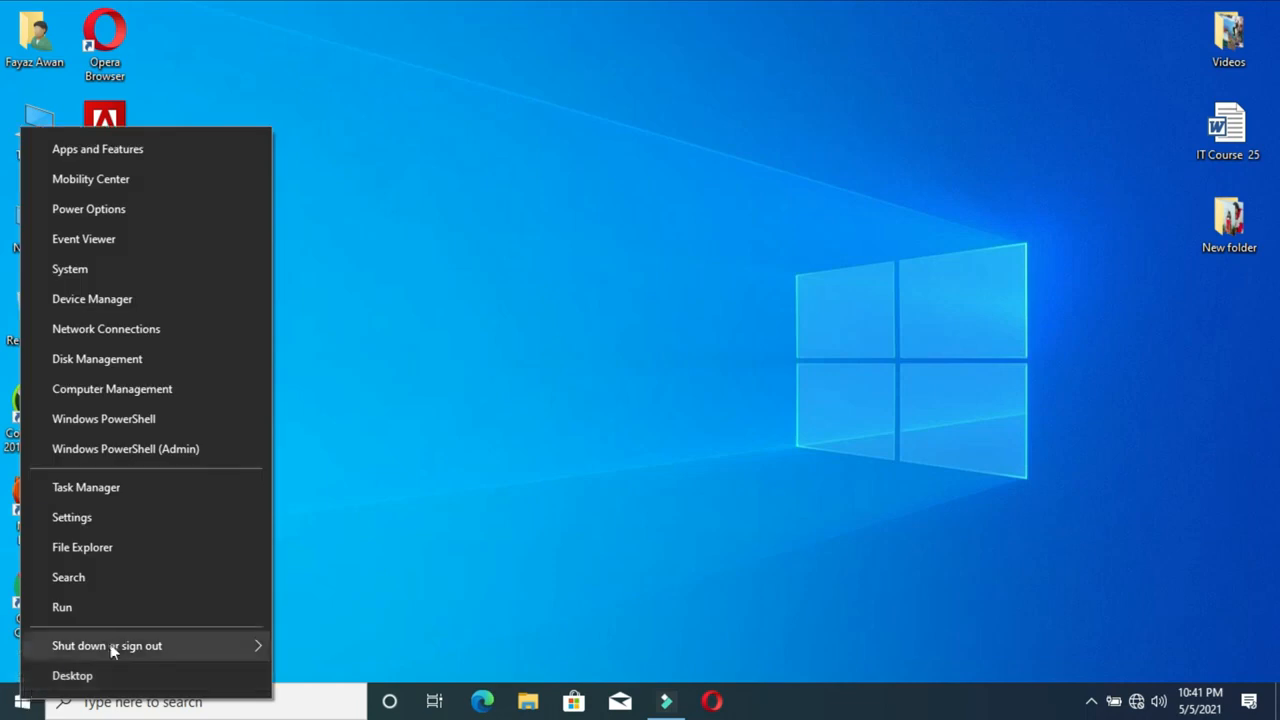
mouse_move(131, 645)
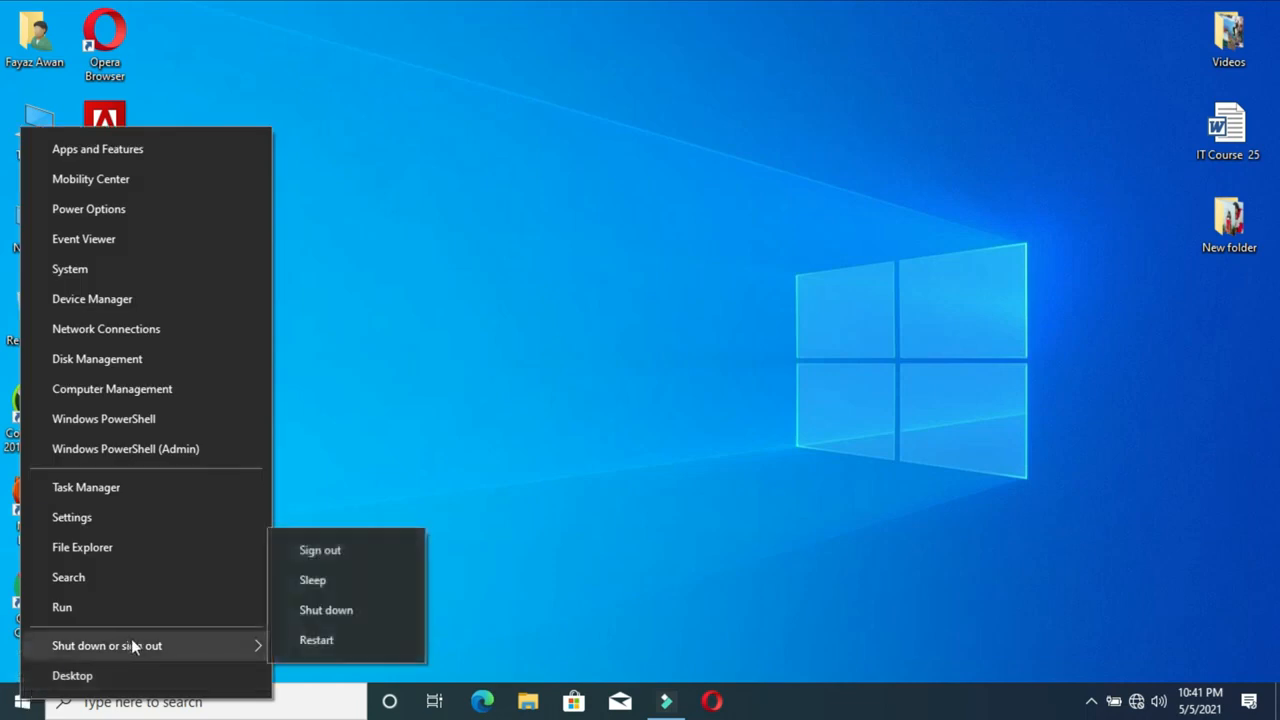
click(320, 550)
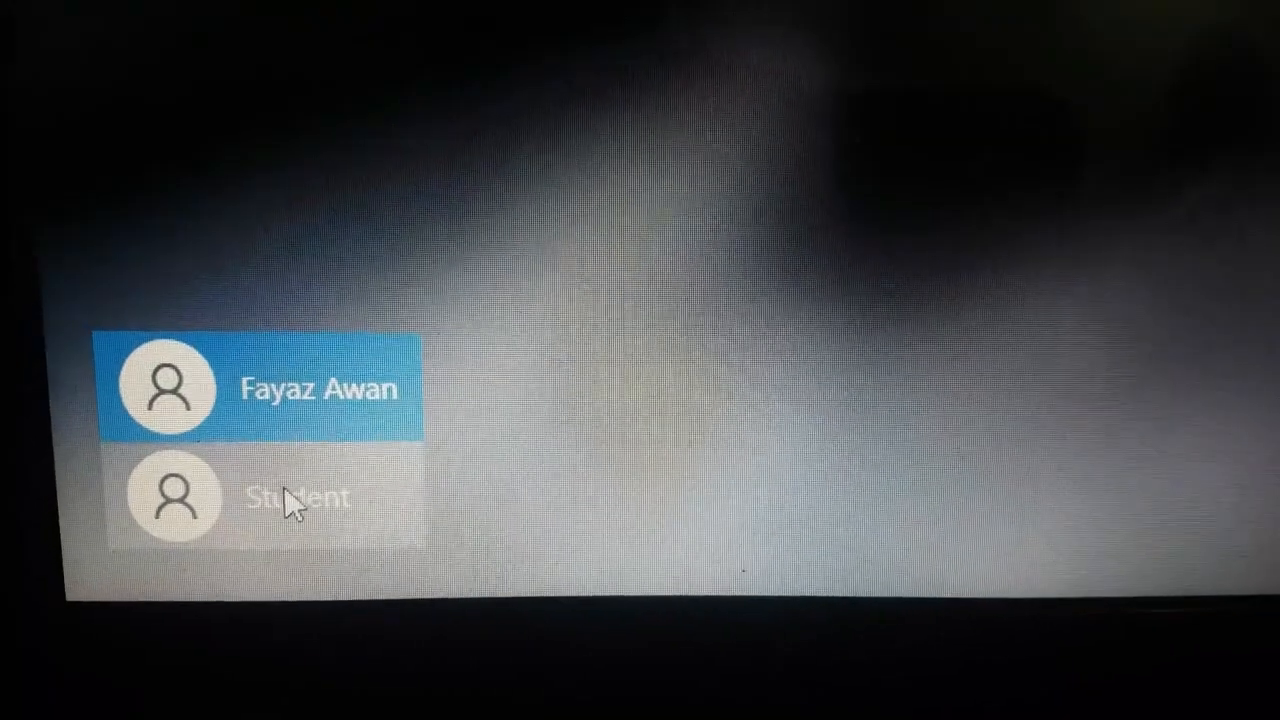
click(283, 506)
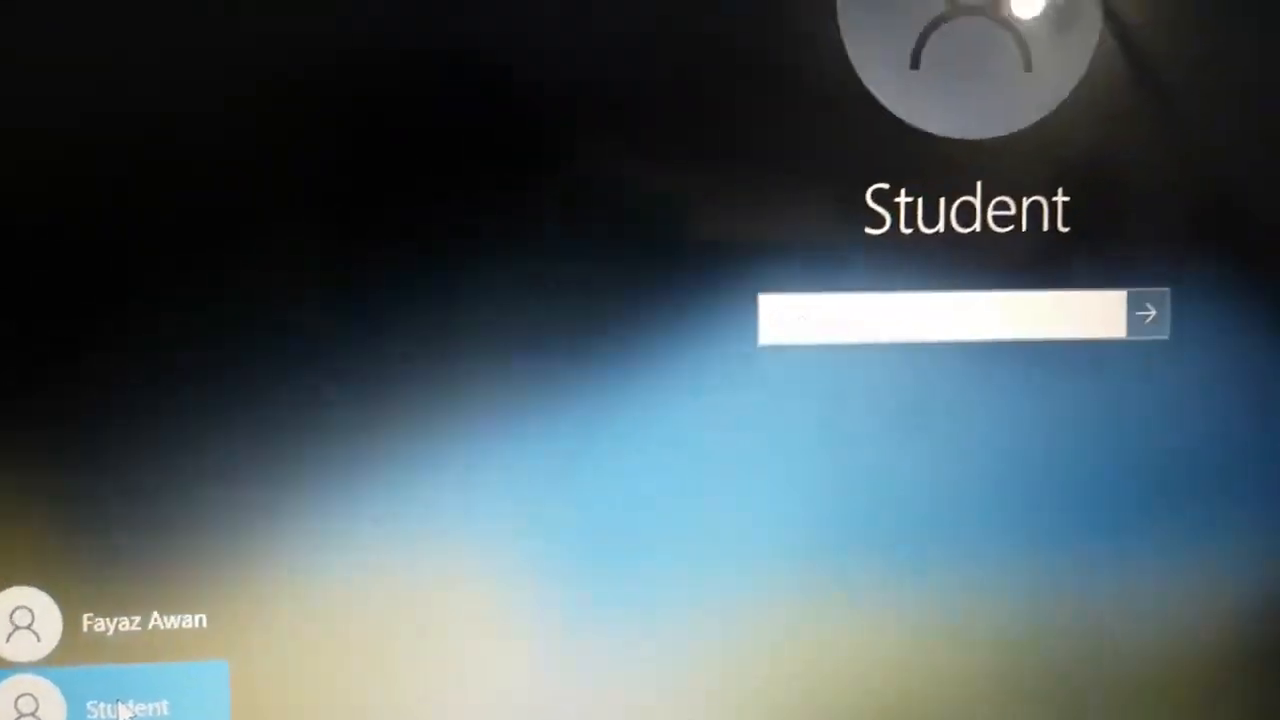
text(•••)
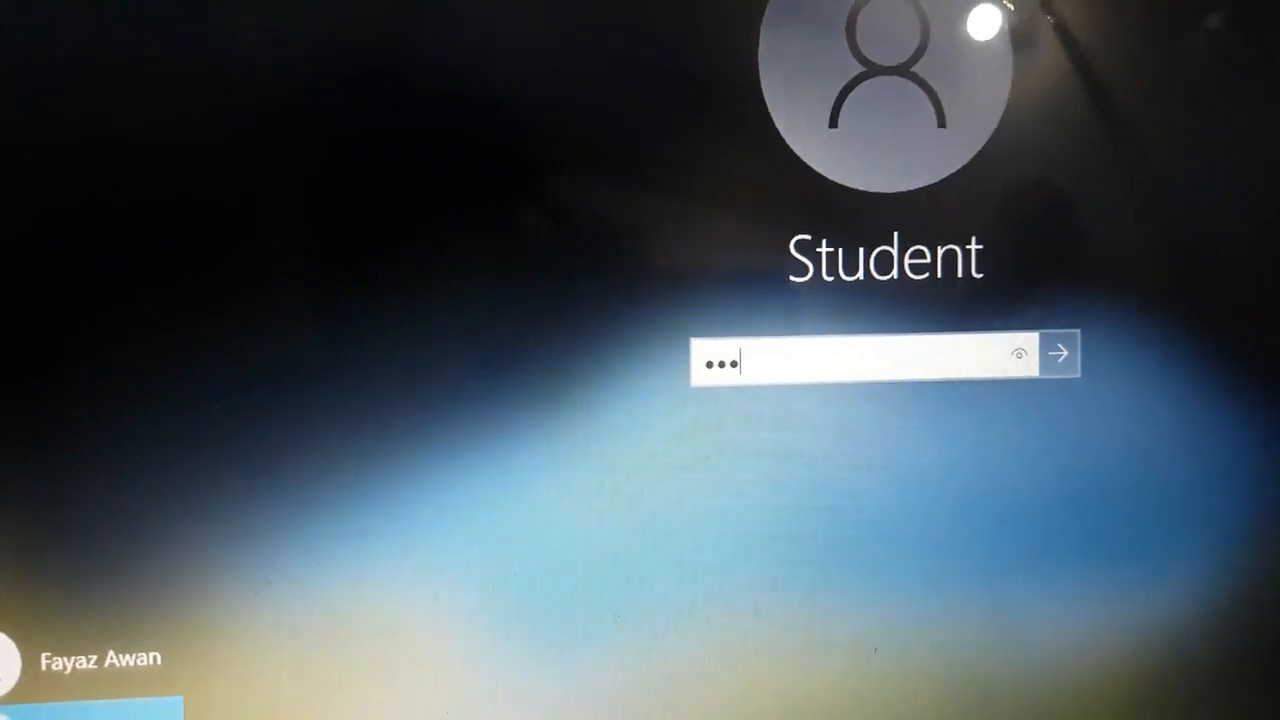